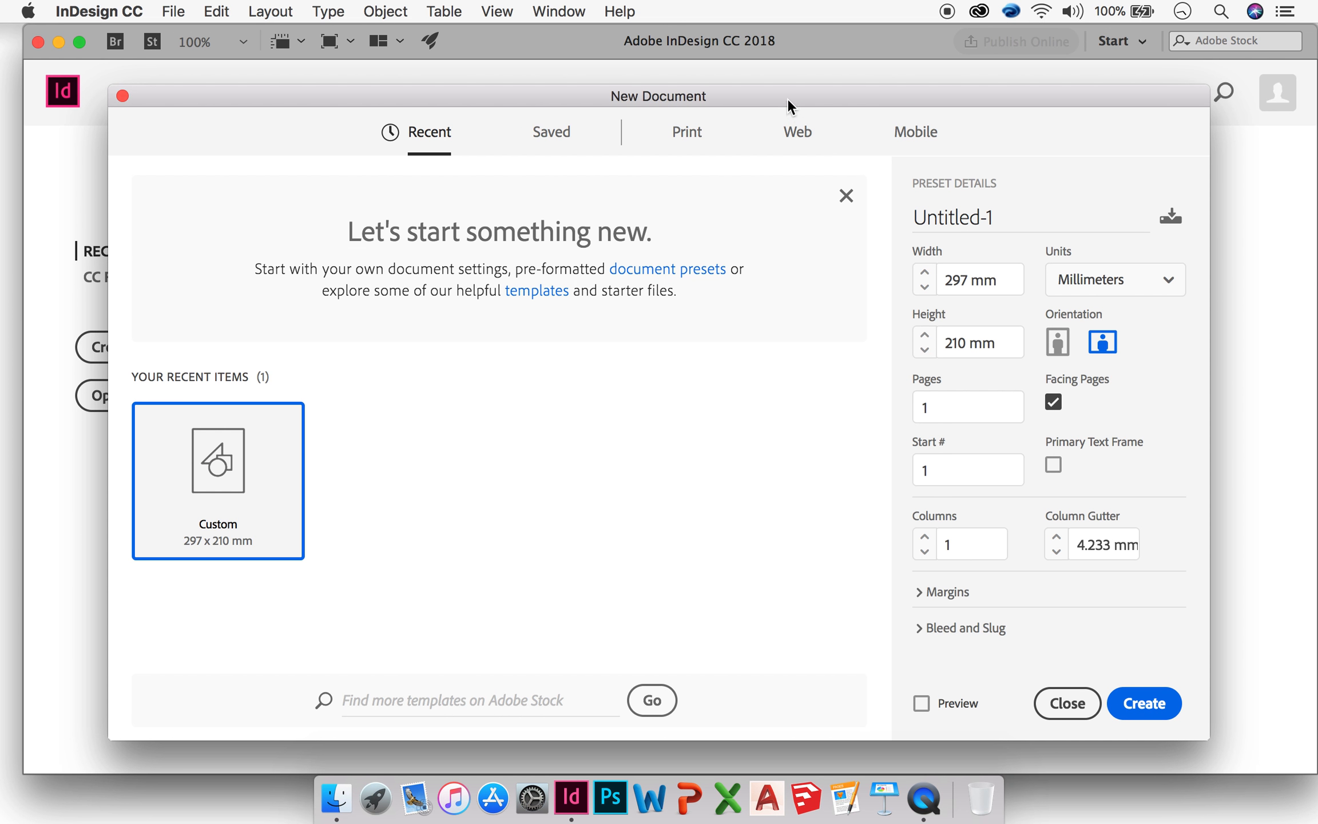
# Choose the A3 blank print preset for the new document
pyautogui.moveTo(790, 102)
pyautogui.mouseDown()
pyautogui.moveTo(803, 54)
pyautogui.moveTo(793, 89)
pyautogui.mouseUp()
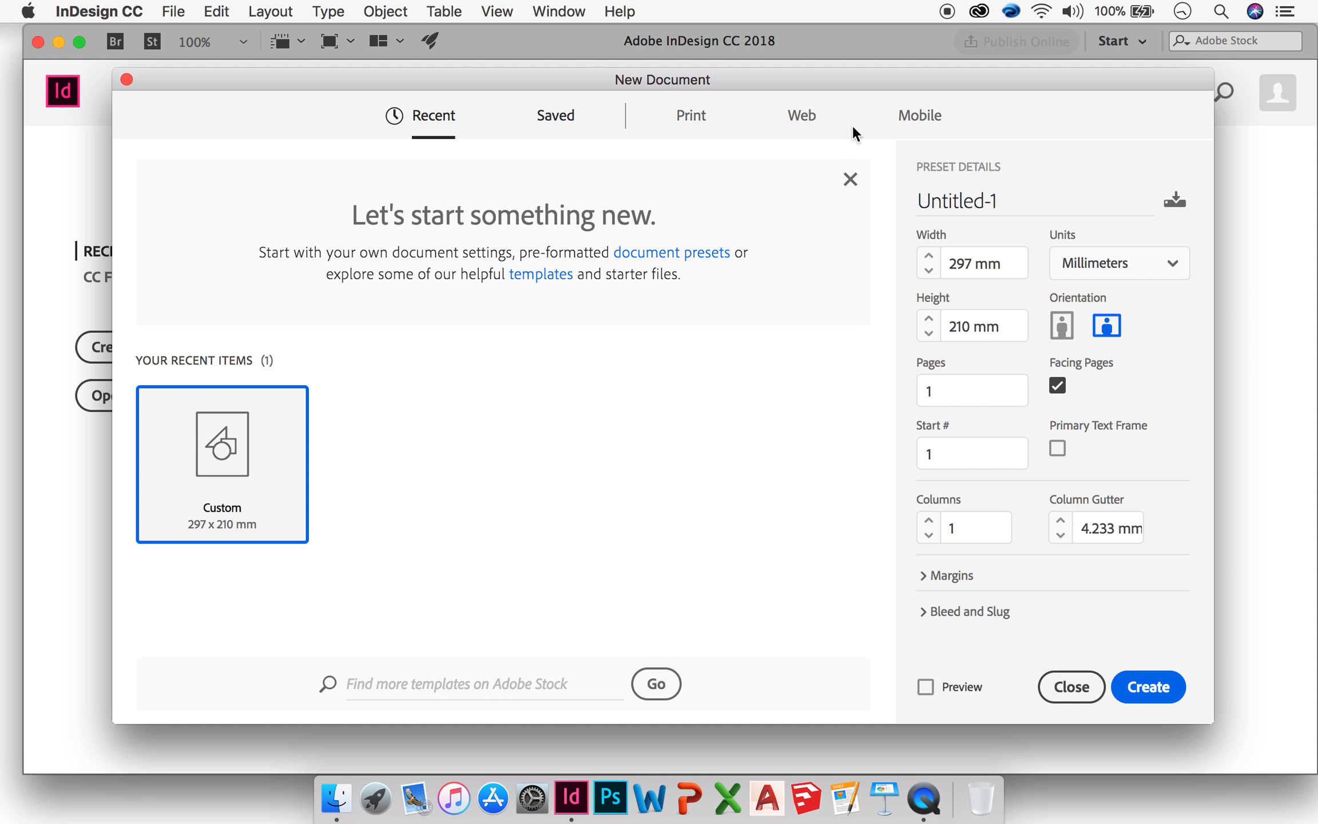
pyautogui.click(693, 119)
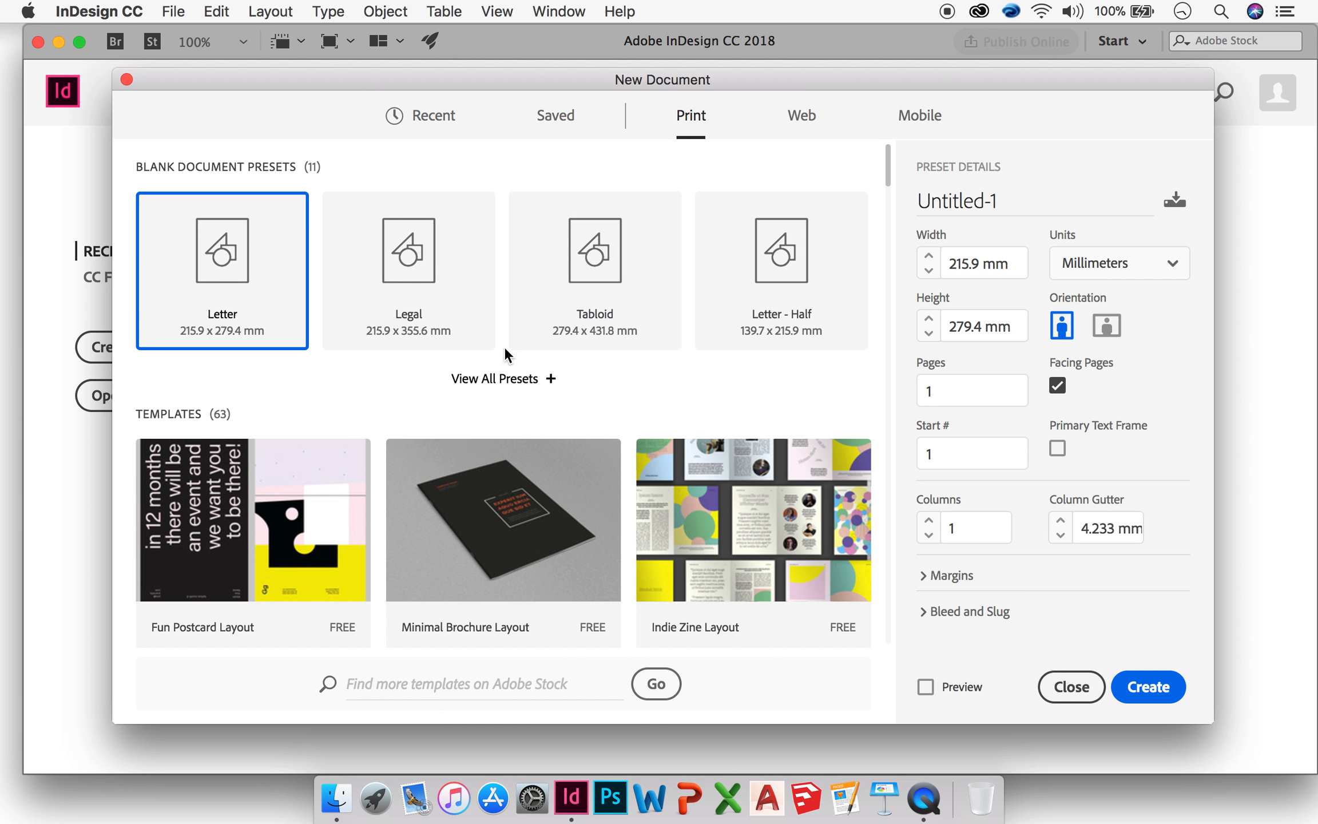
pyautogui.click(495, 379)
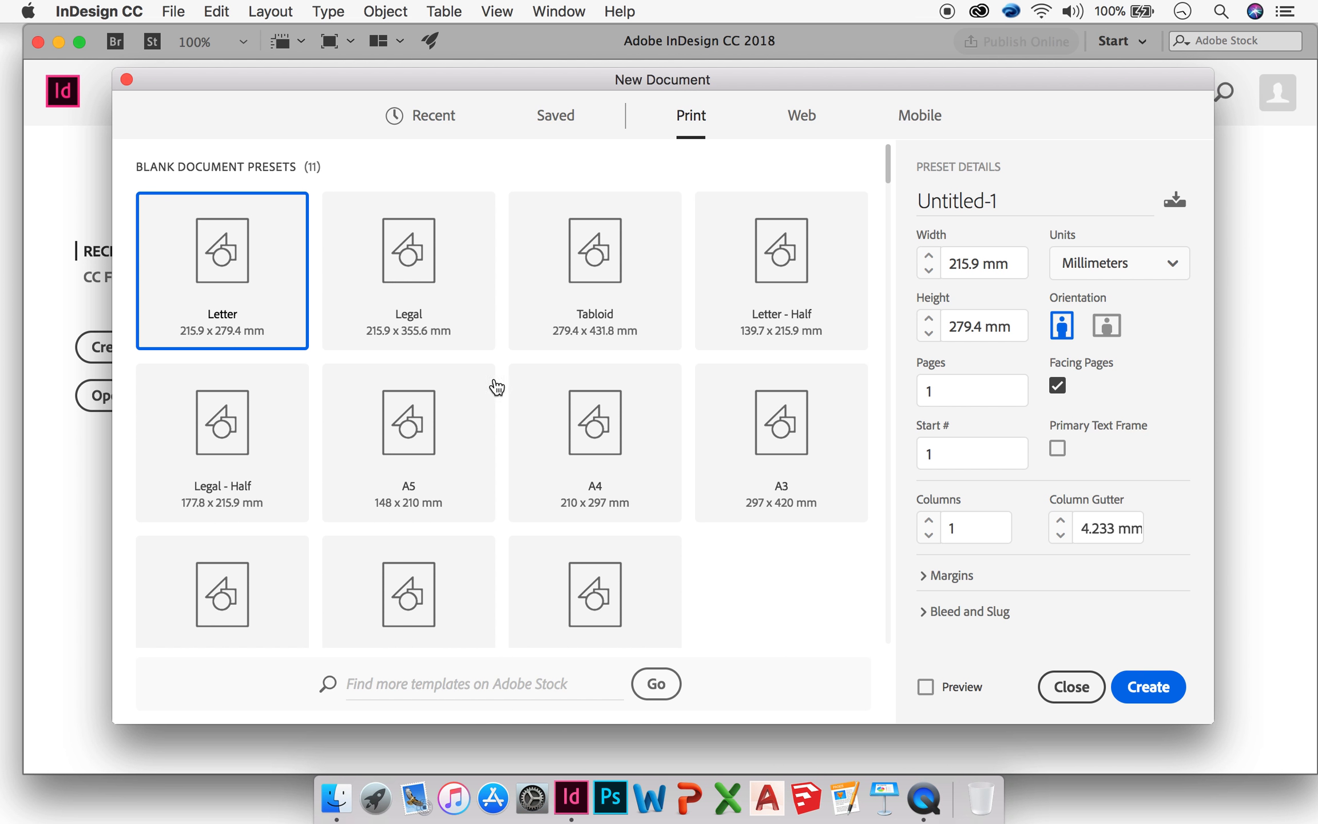
pyautogui.click(811, 446)
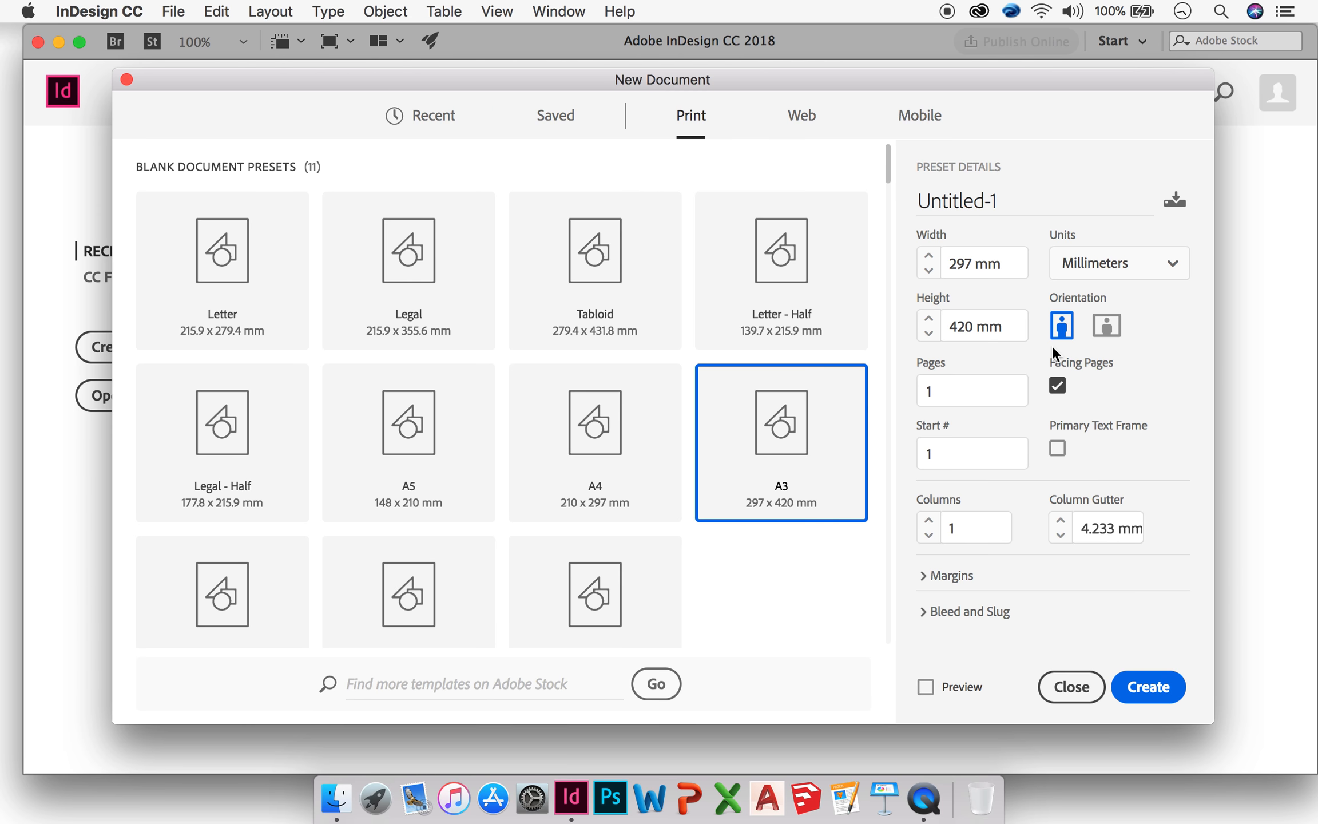
# Name the new document "Retail Concept Board"
pyautogui.click(999, 197)
pyautogui.moveTo(999, 198); pyautogui.dragTo(904, 200)
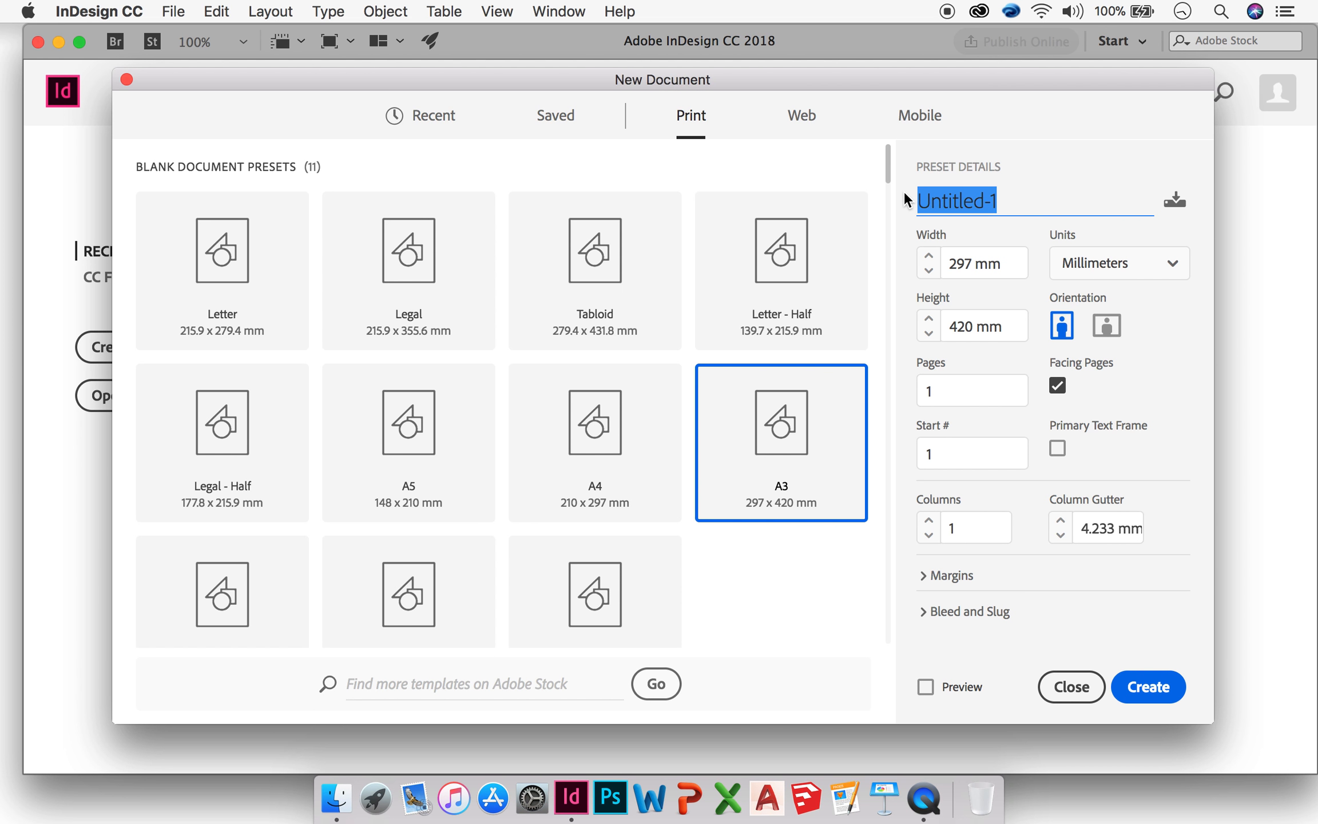
pyautogui.write('REta')
pyautogui.press('BackSpace')
pyautogui.press('BackSpace')
pyautogui.press('BackSpace')
pyautogui.write('eal')
pyautogui.press('BackSpace')
pyautogui.press('BackSpace')
pyautogui.write('tail')
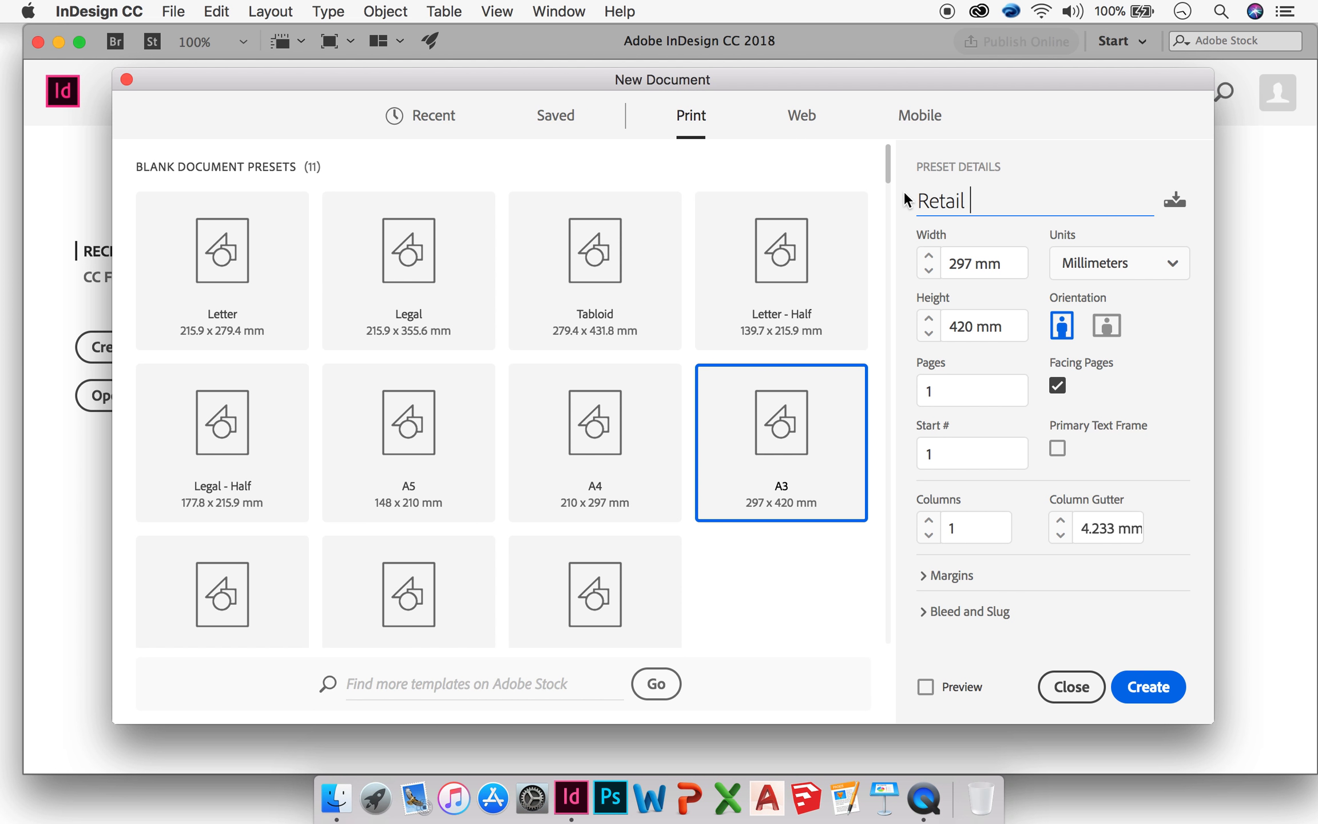
pyautogui.write(' Concept Board')
# Set the document to landscape orientation and turn off facing pages
pyautogui.click(966, 263)
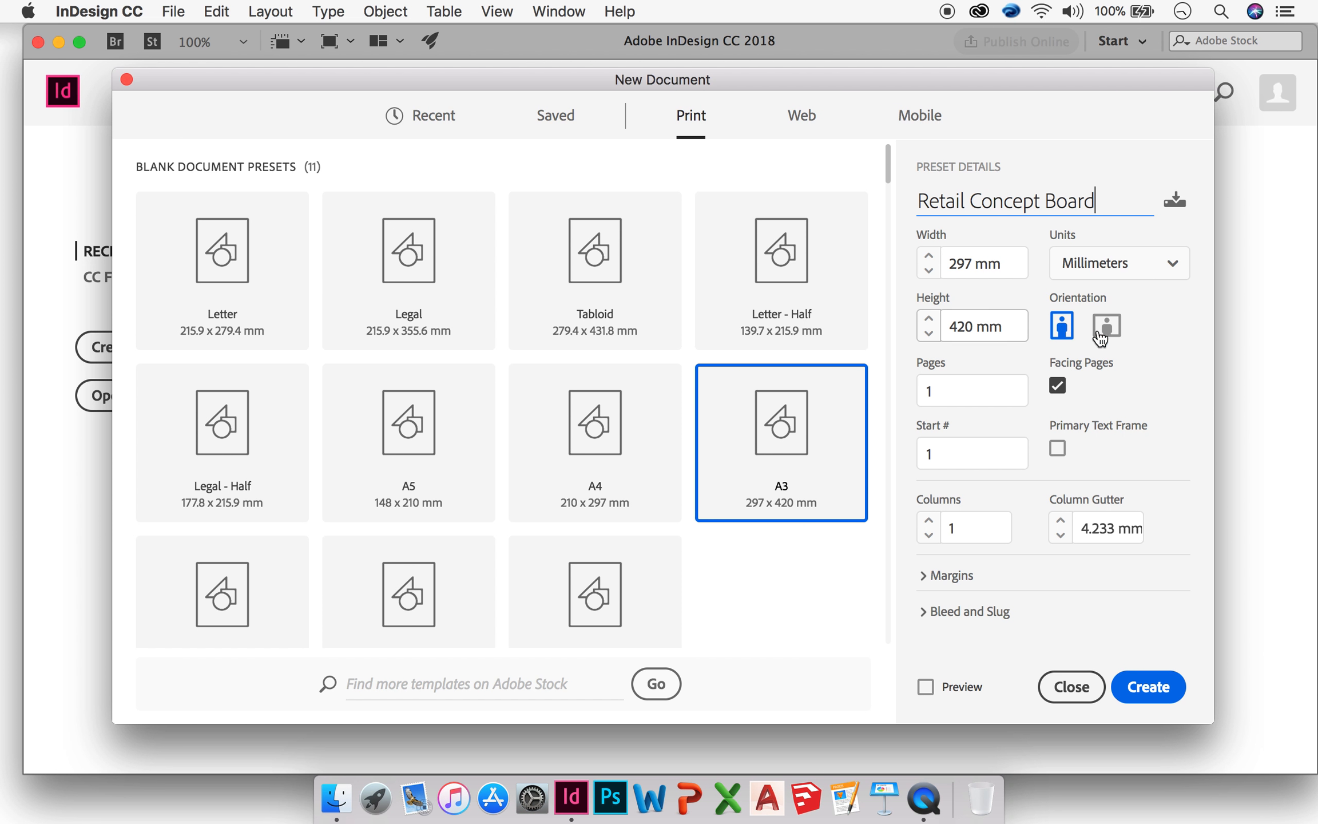
pyautogui.click(1109, 331)
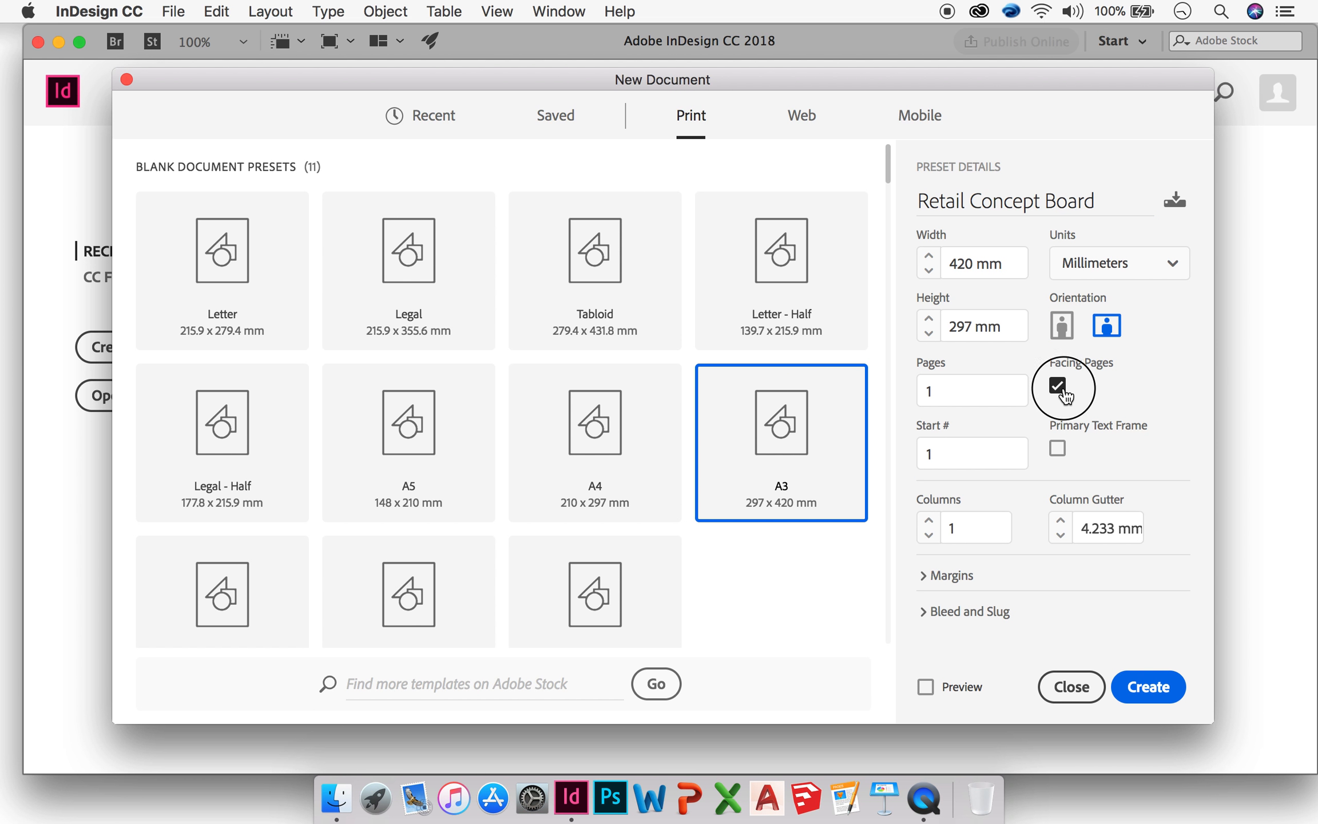
pyautogui.click(1058, 387)
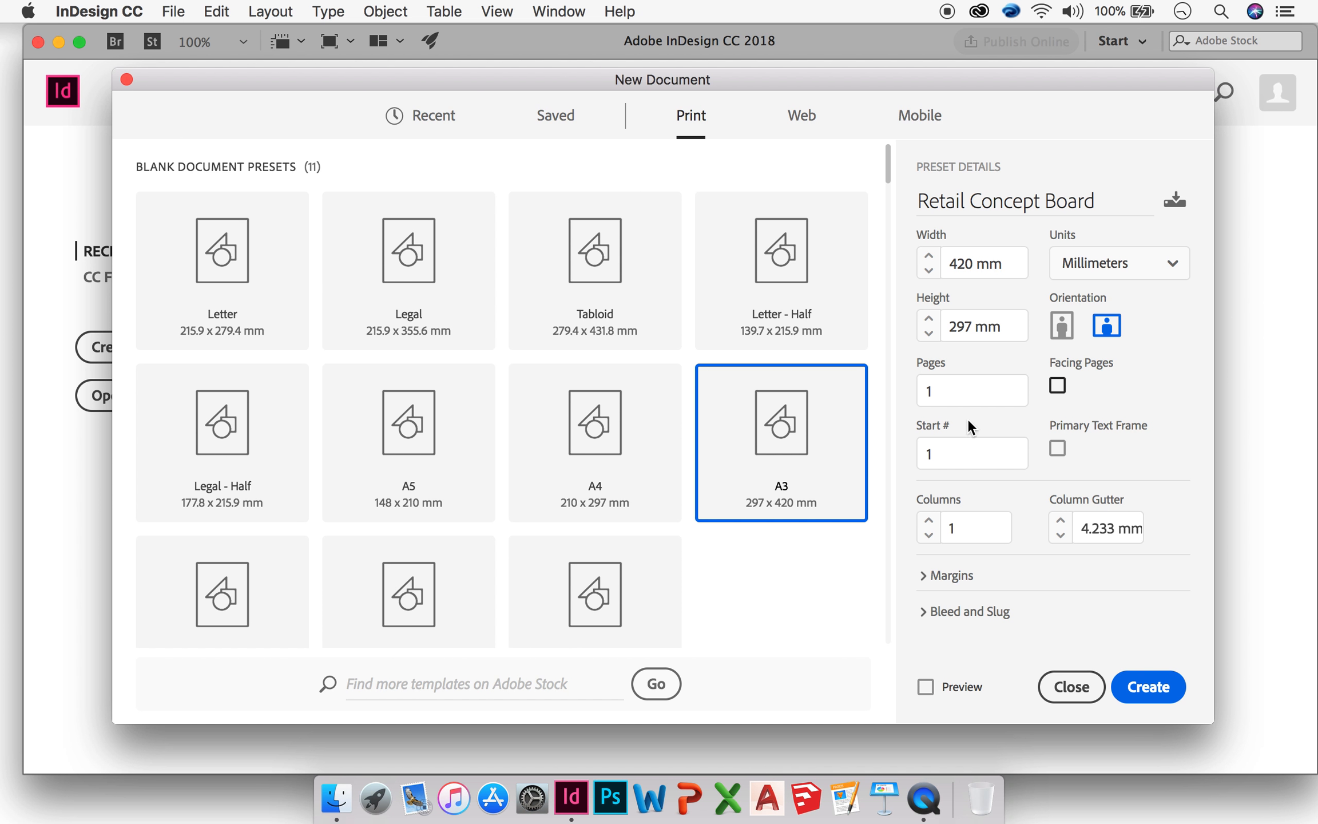
# Set the page layout to one column with a 5 mm column gutter
pyautogui.click(948, 390)
pyautogui.click(955, 458)
pyautogui.click(981, 530)
pyautogui.click(1087, 526)
pyautogui.click(1062, 522)
pyautogui.click(928, 537)
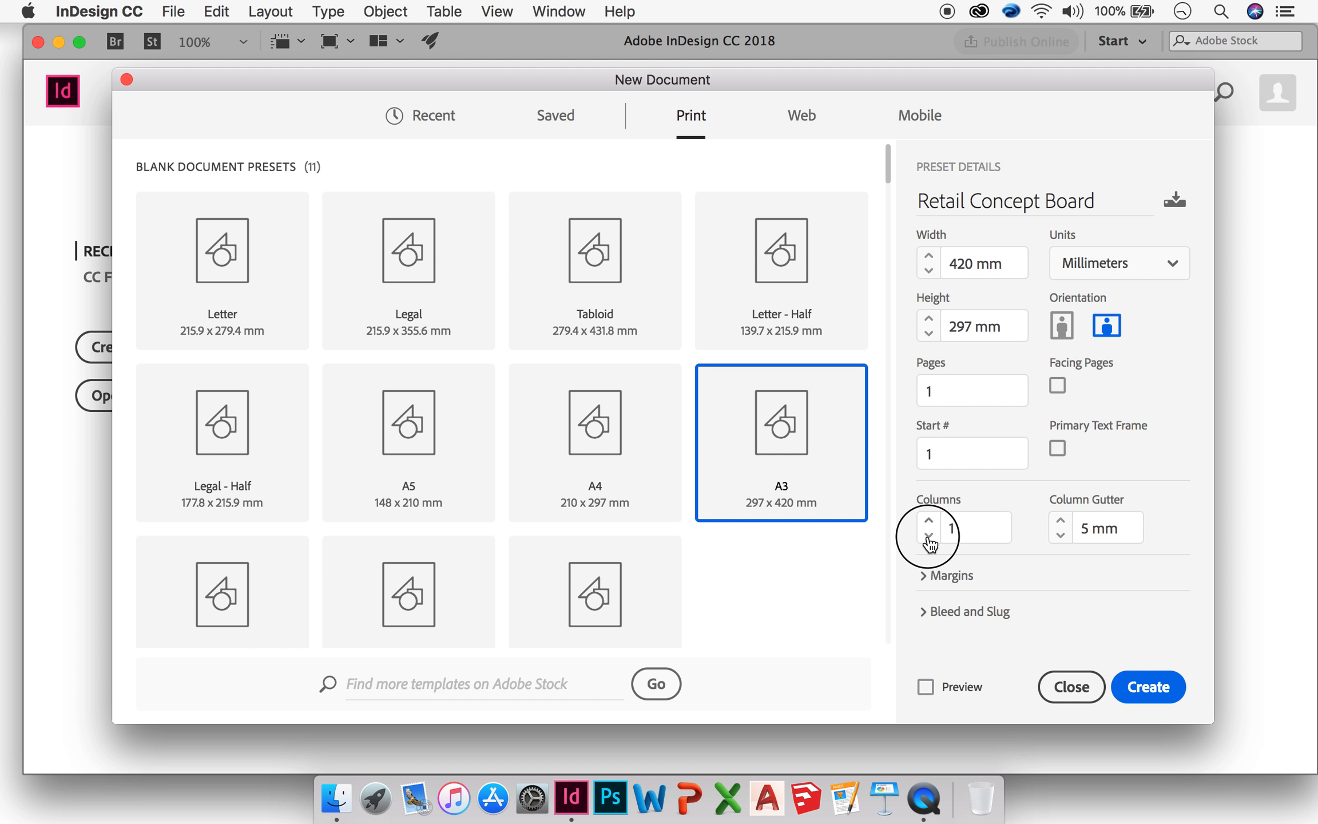
# Set the linked page margins to 10 mm on all four sides
pyautogui.click(939, 577)
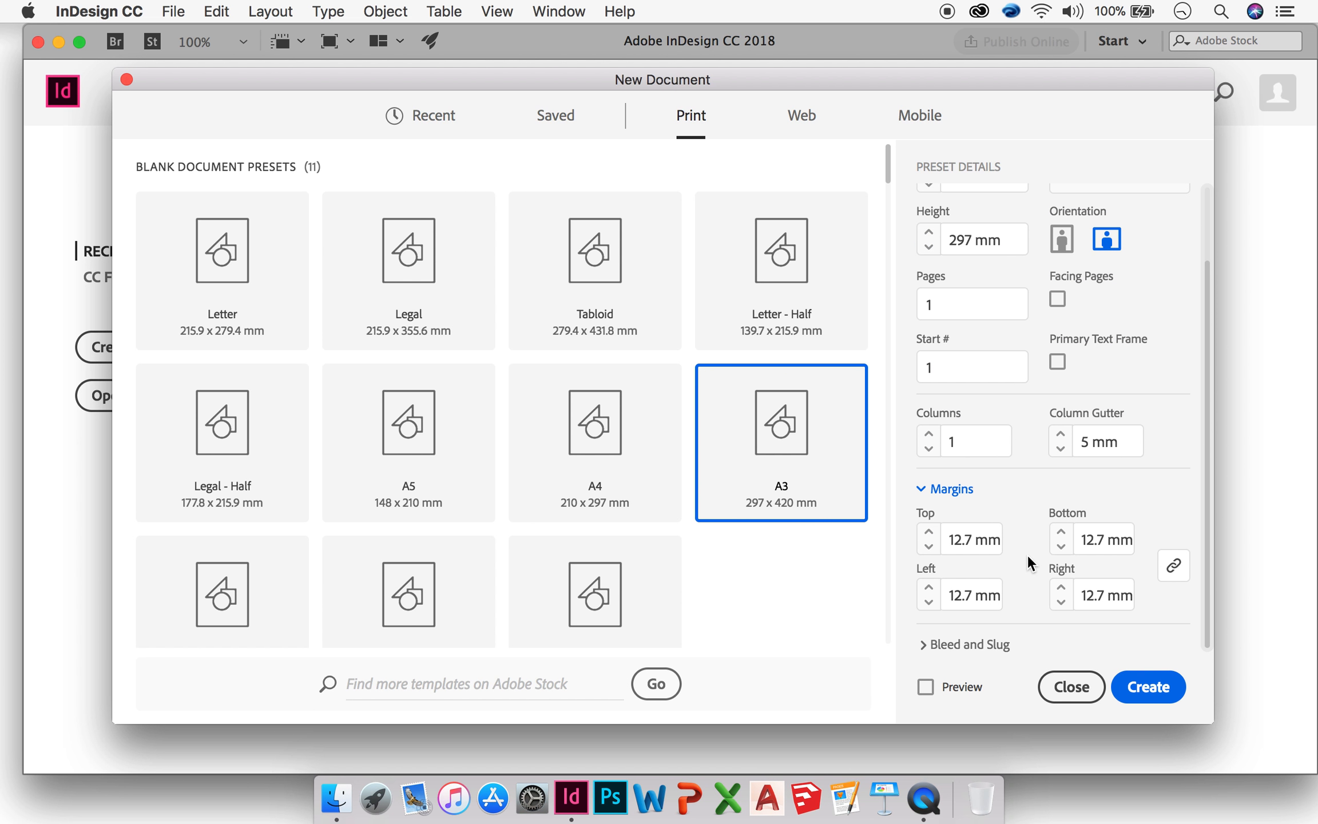
pyautogui.moveTo(948, 538); pyautogui.dragTo(1063, 546)
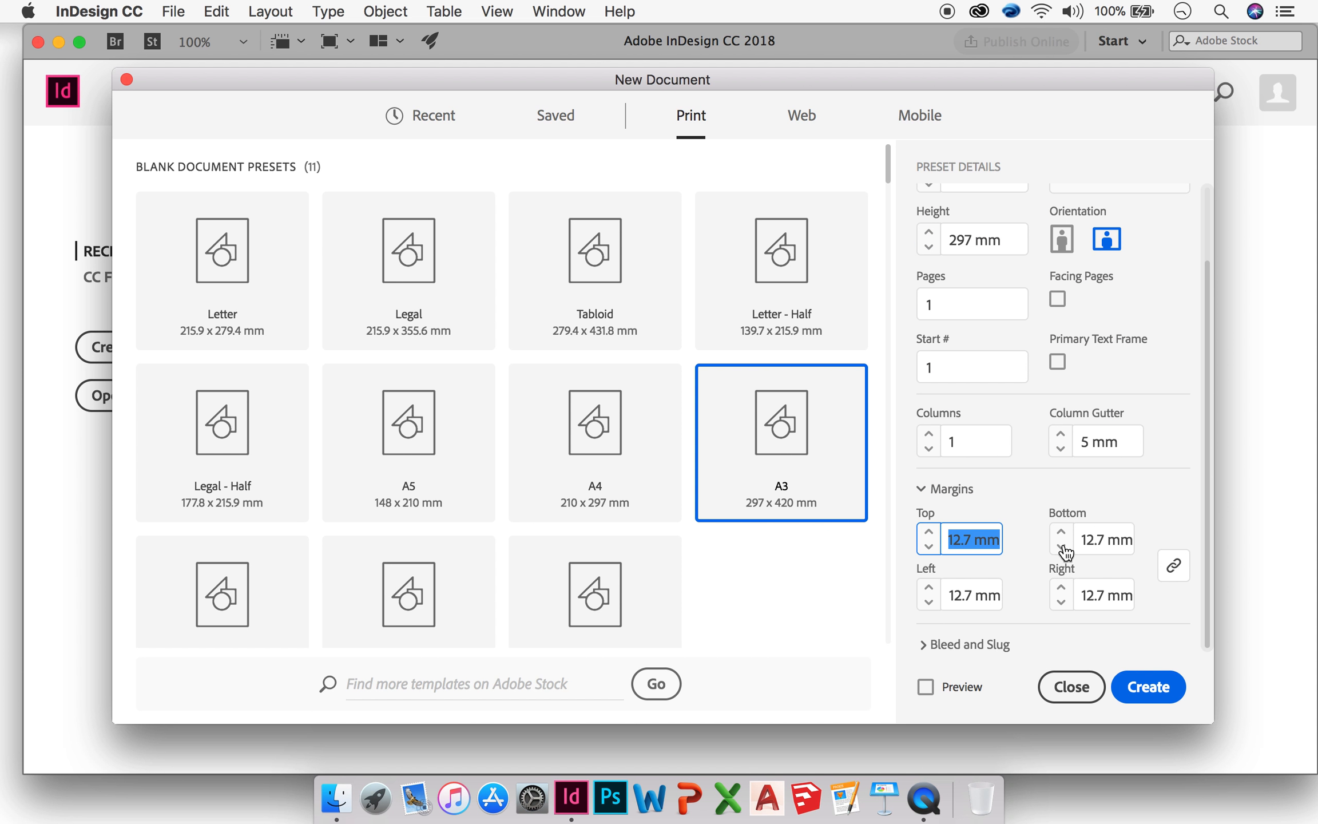
pyautogui.write('10')
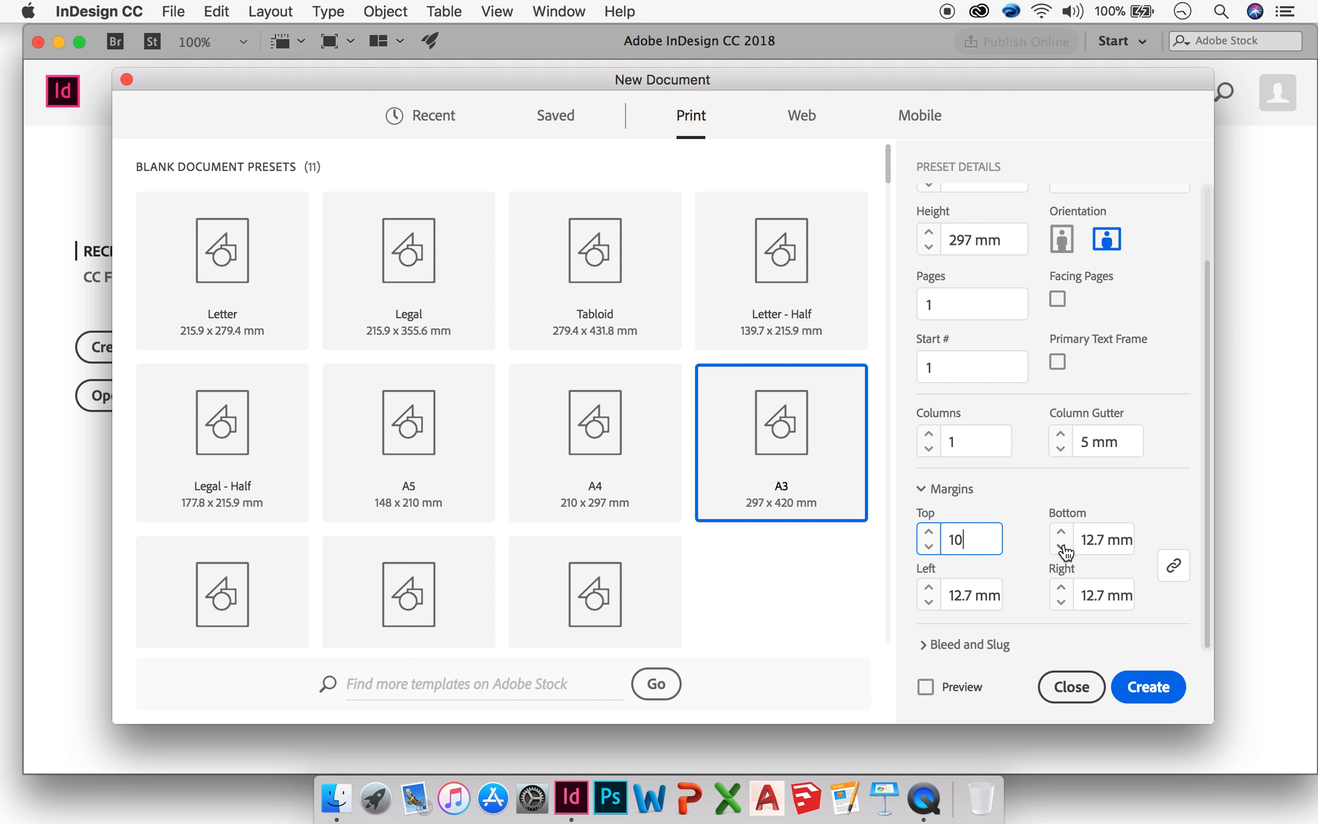
pyautogui.press('Tab')
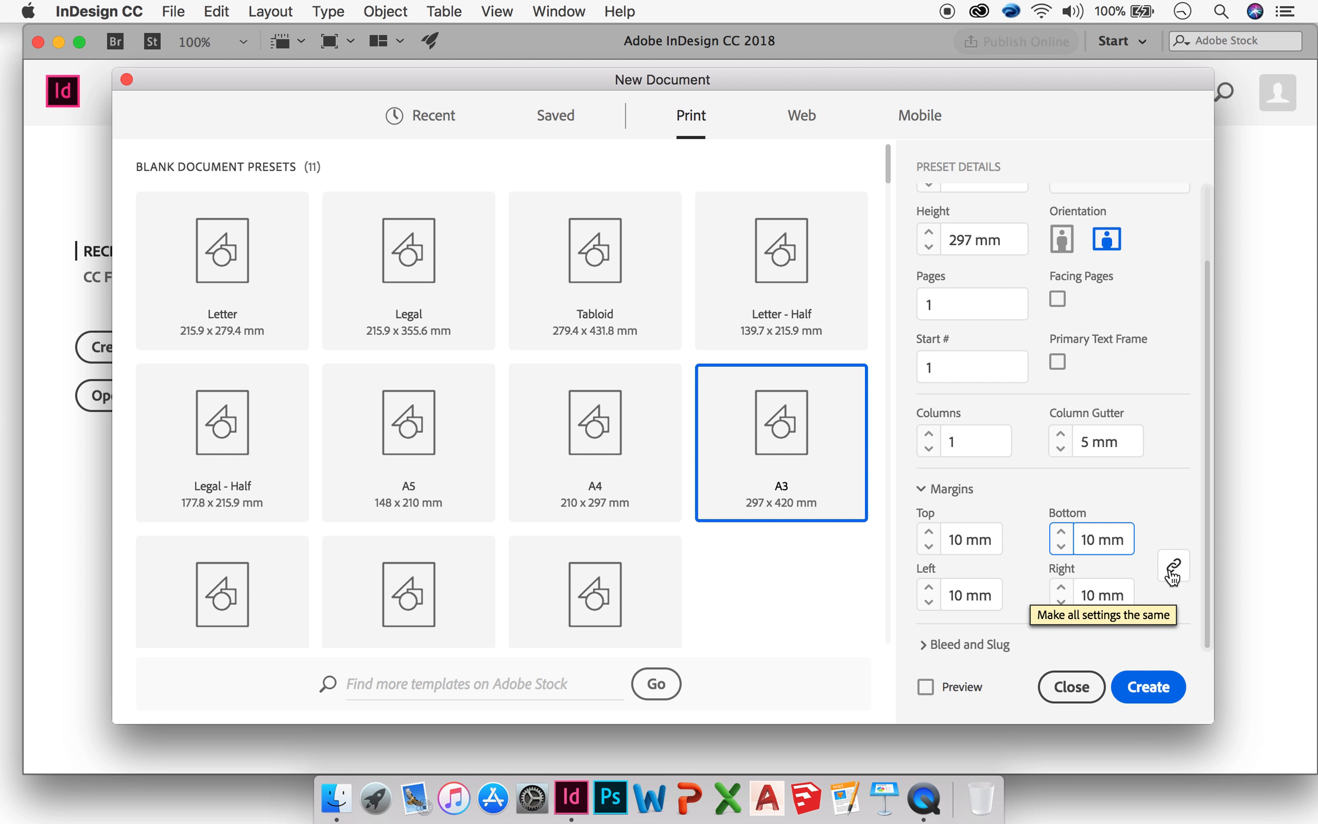
# Unlink the margins to try a 20 mm bottom margin, and restore the linked 10 mm setting
pyautogui.click(1173, 573)
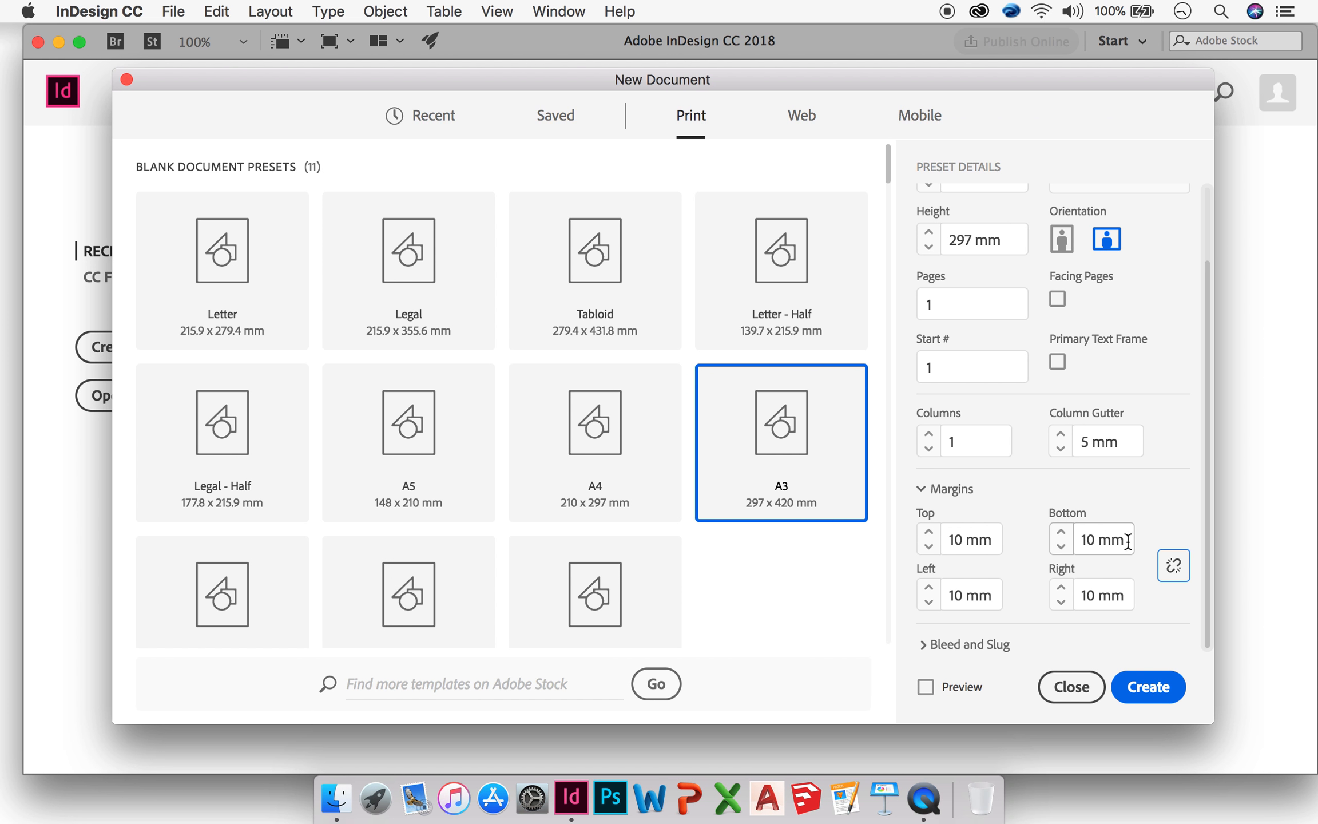
pyautogui.doubleClick(1070, 539)
pyautogui.write('20')
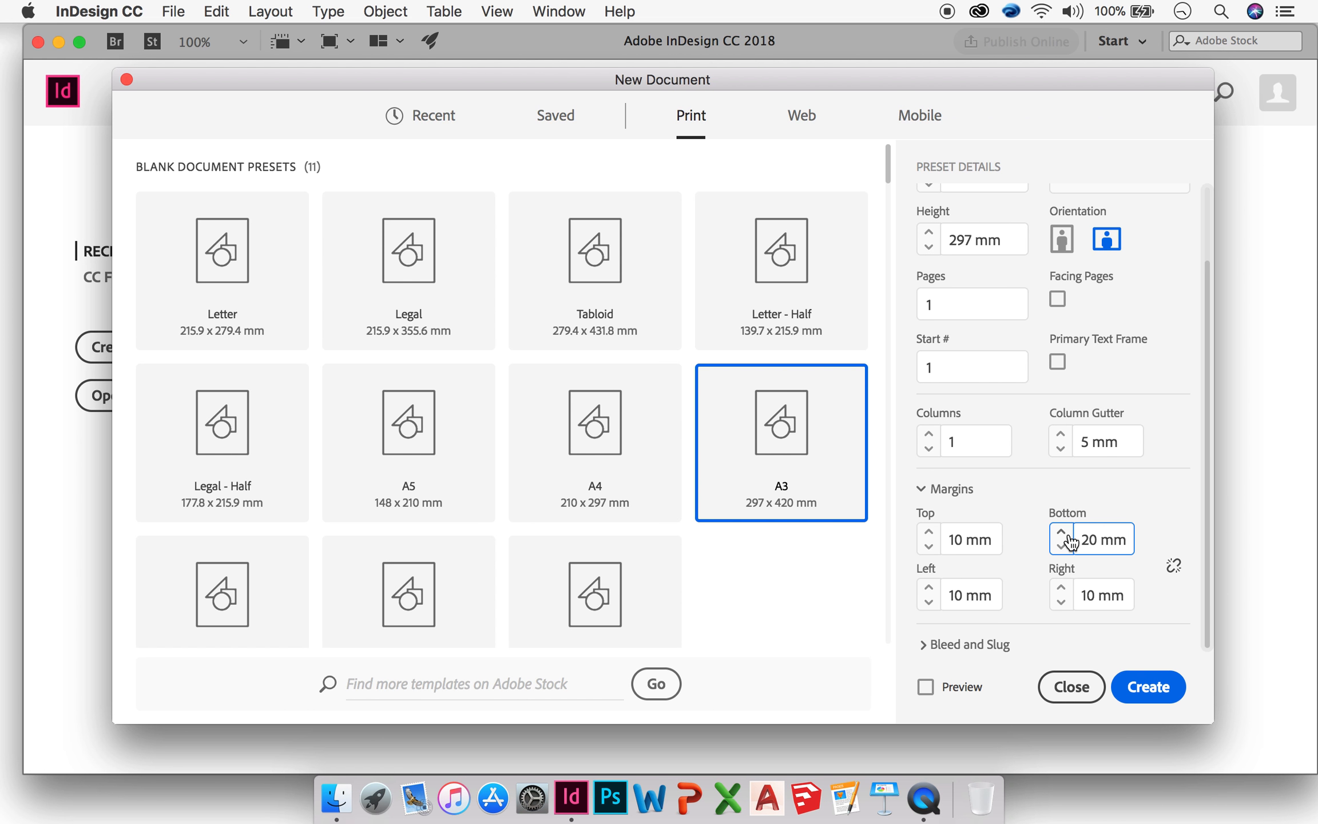
pyautogui.doubleClick(1070, 541)
pyautogui.press('BackSpace')
pyautogui.write('10')
pyautogui.click(1174, 565)
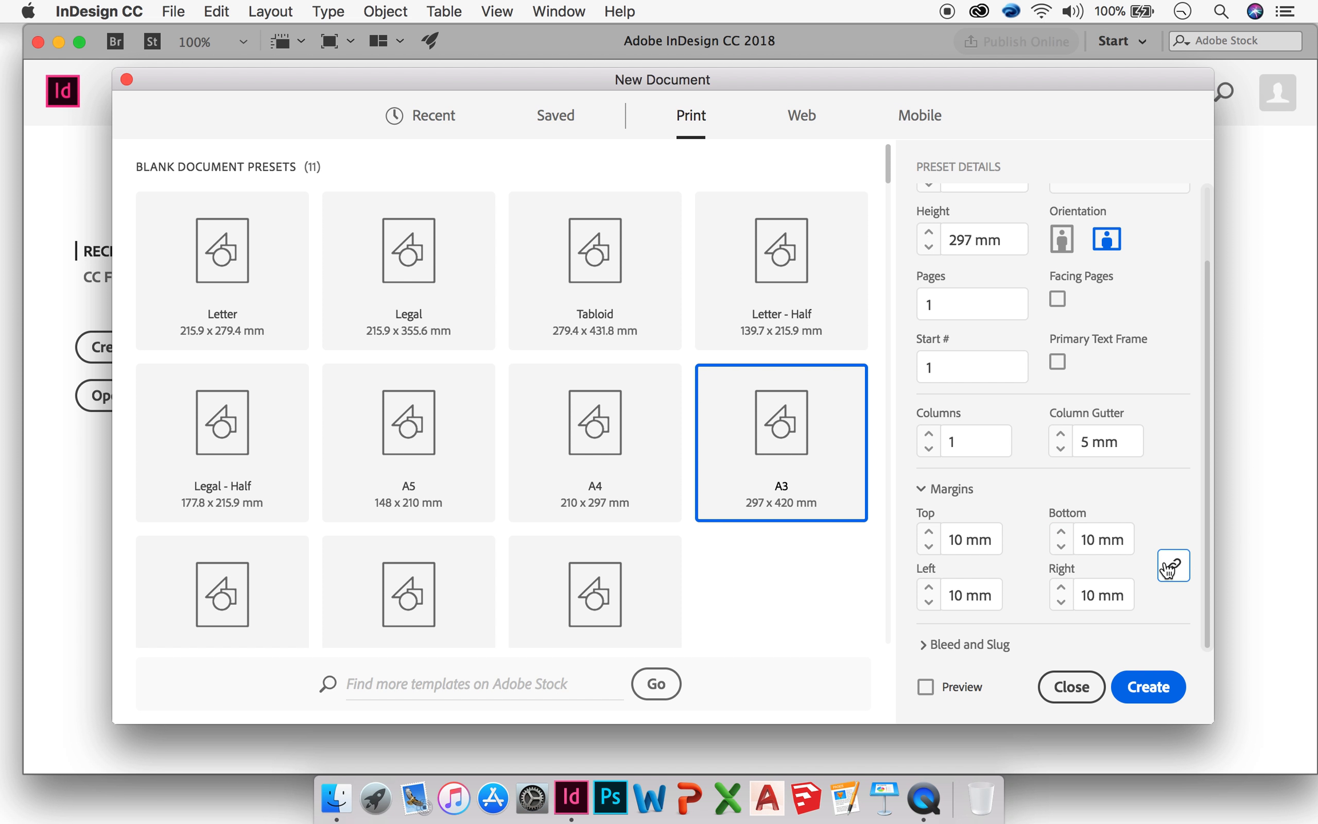
# Check the bleed and slug settings, create the document, and dismiss the keyboard shortcuts notice
pyautogui.click(924, 645)
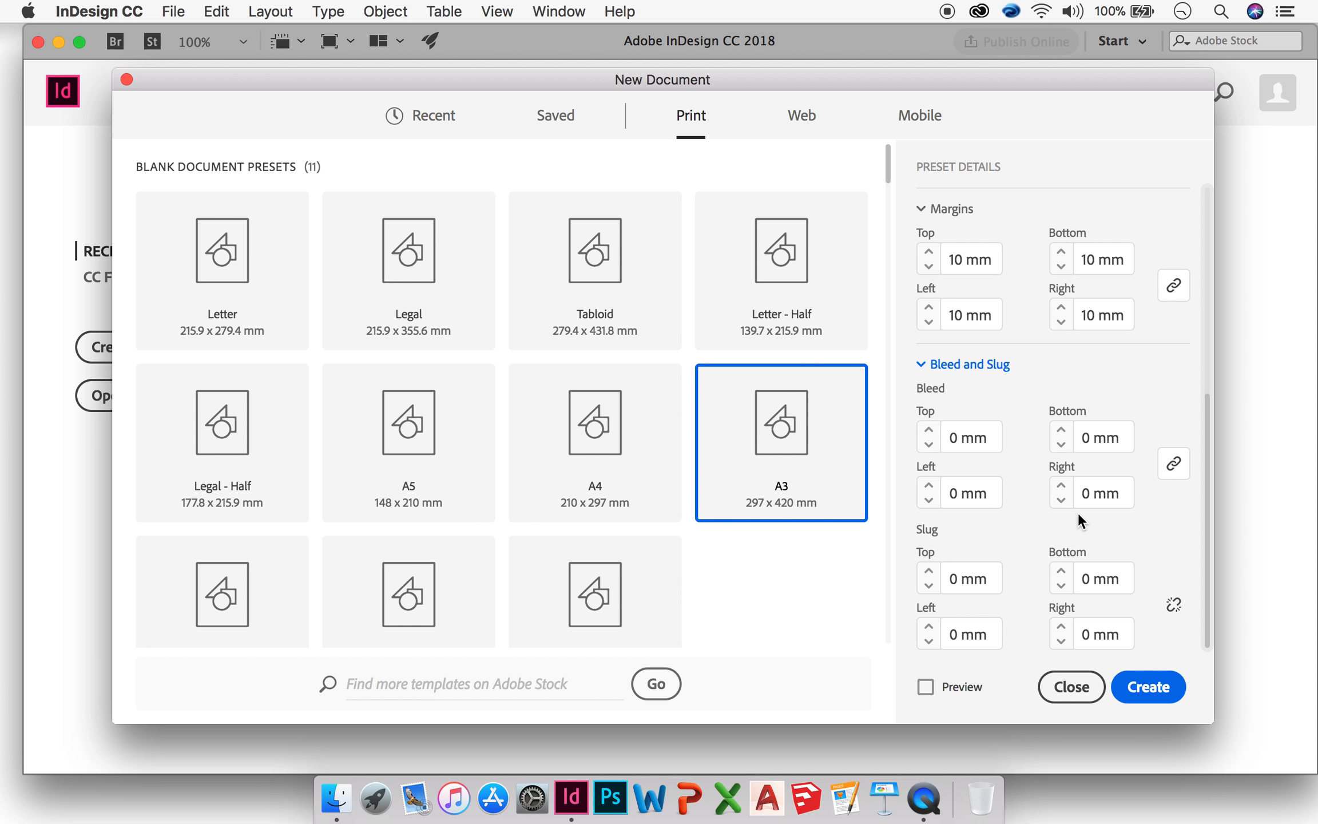
pyautogui.scroll(10, 1080, 519)
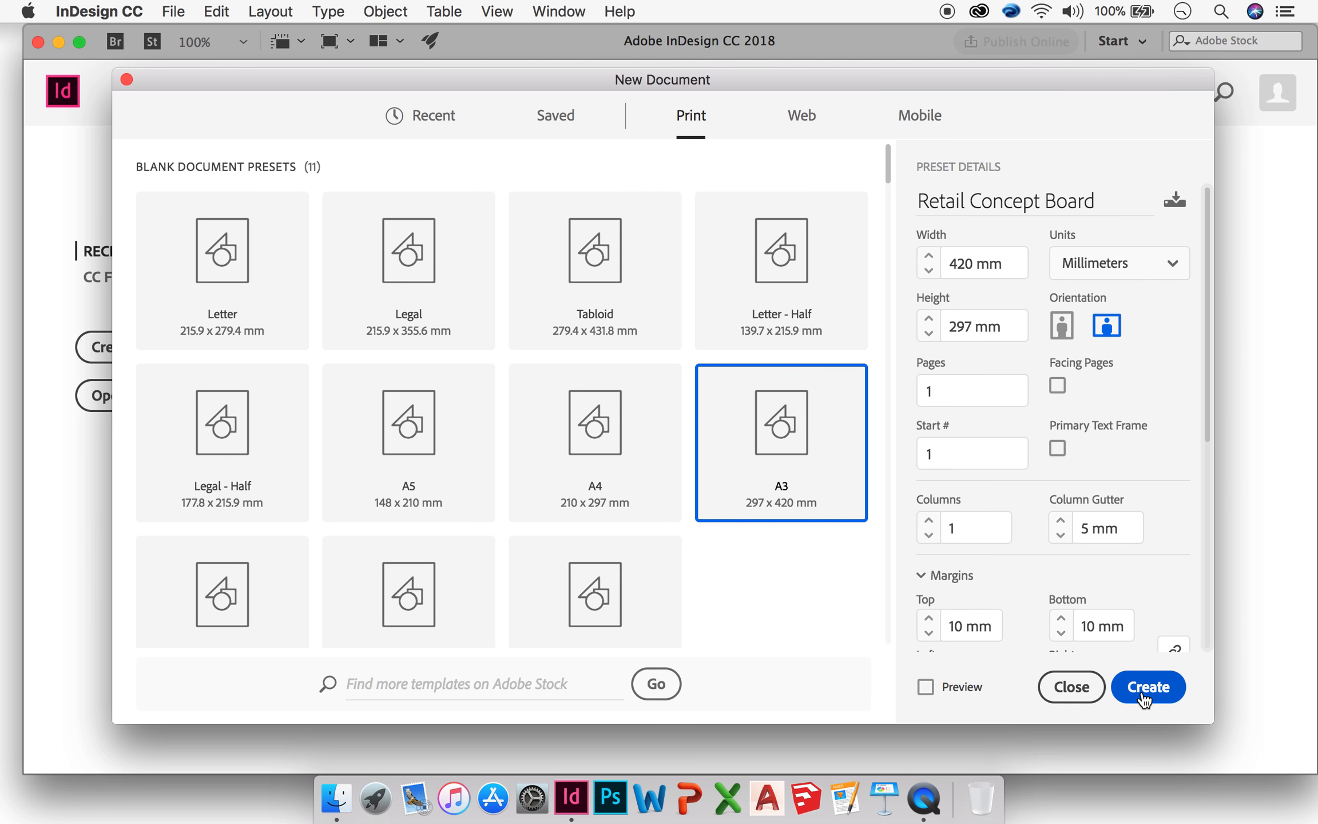
pyautogui.click(1143, 694)
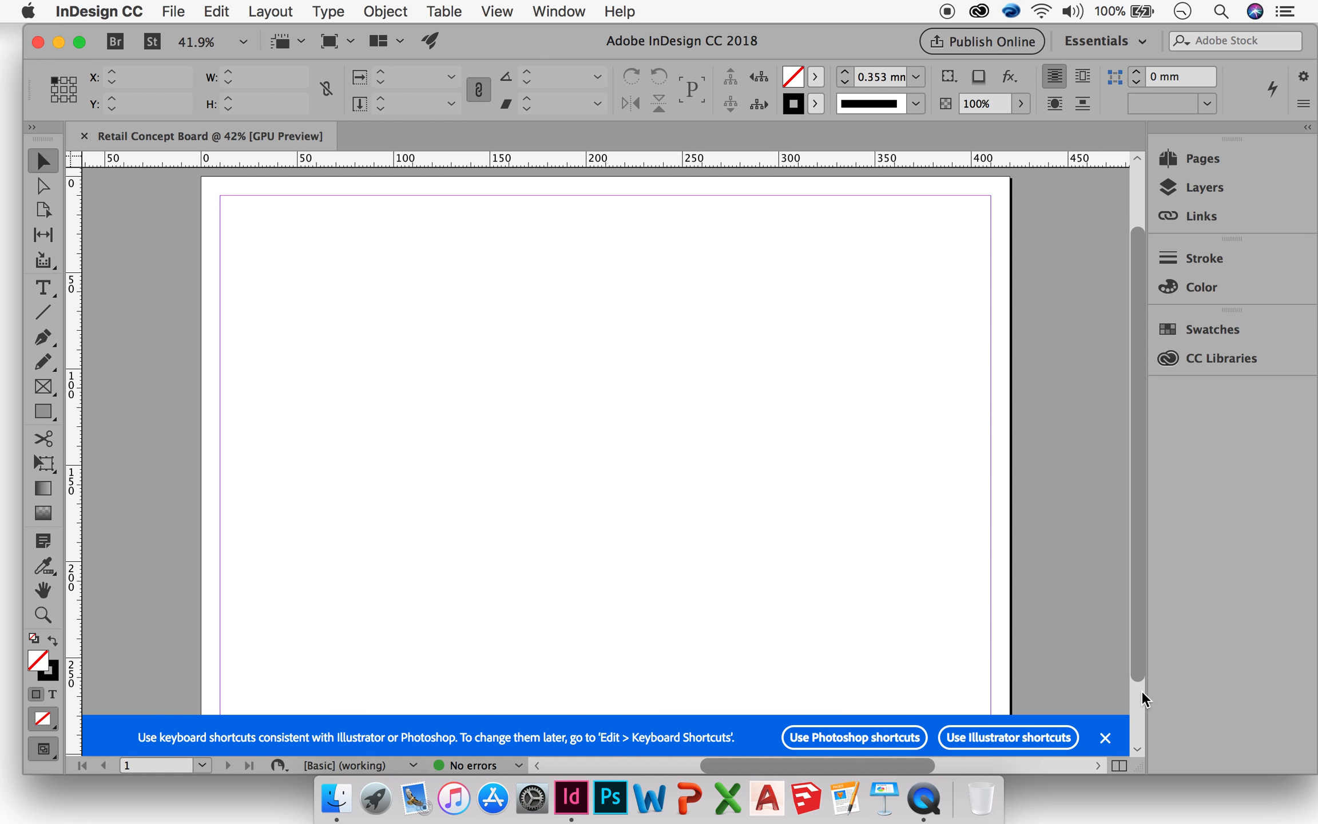
pyautogui.click(1104, 737)
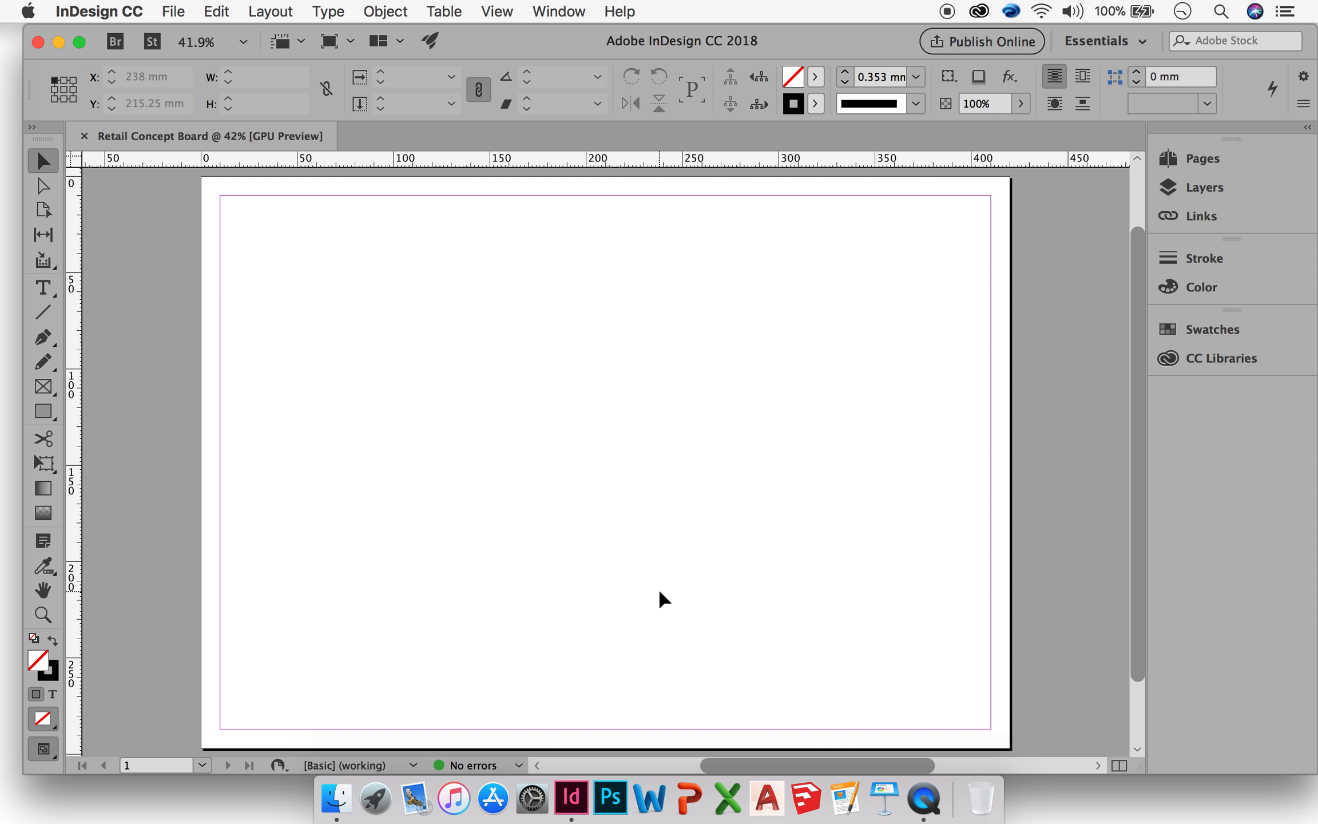
# Select the Essentials workspace for the document window
pyautogui.moveTo(795, 50); pyautogui.dragTo(778, 49)
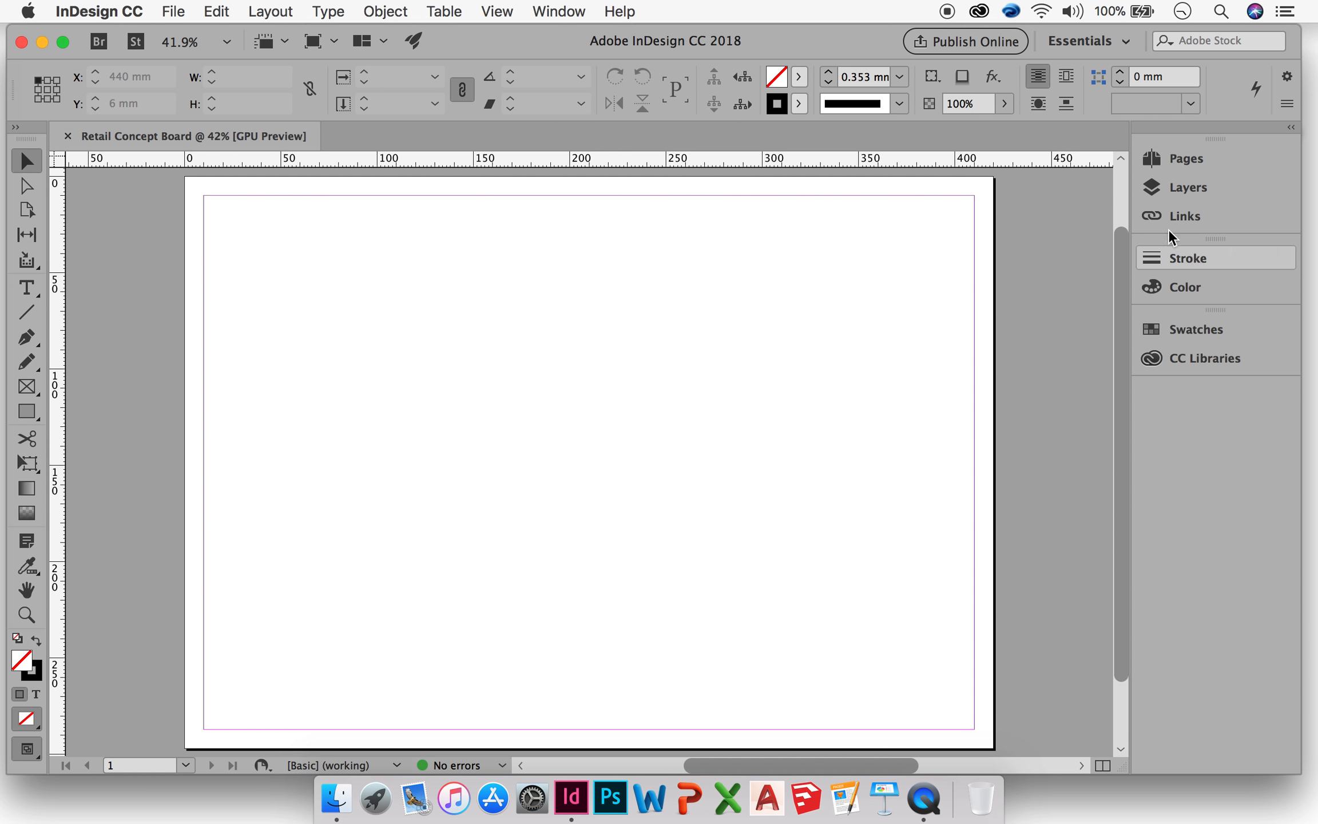
pyautogui.click(1104, 47)
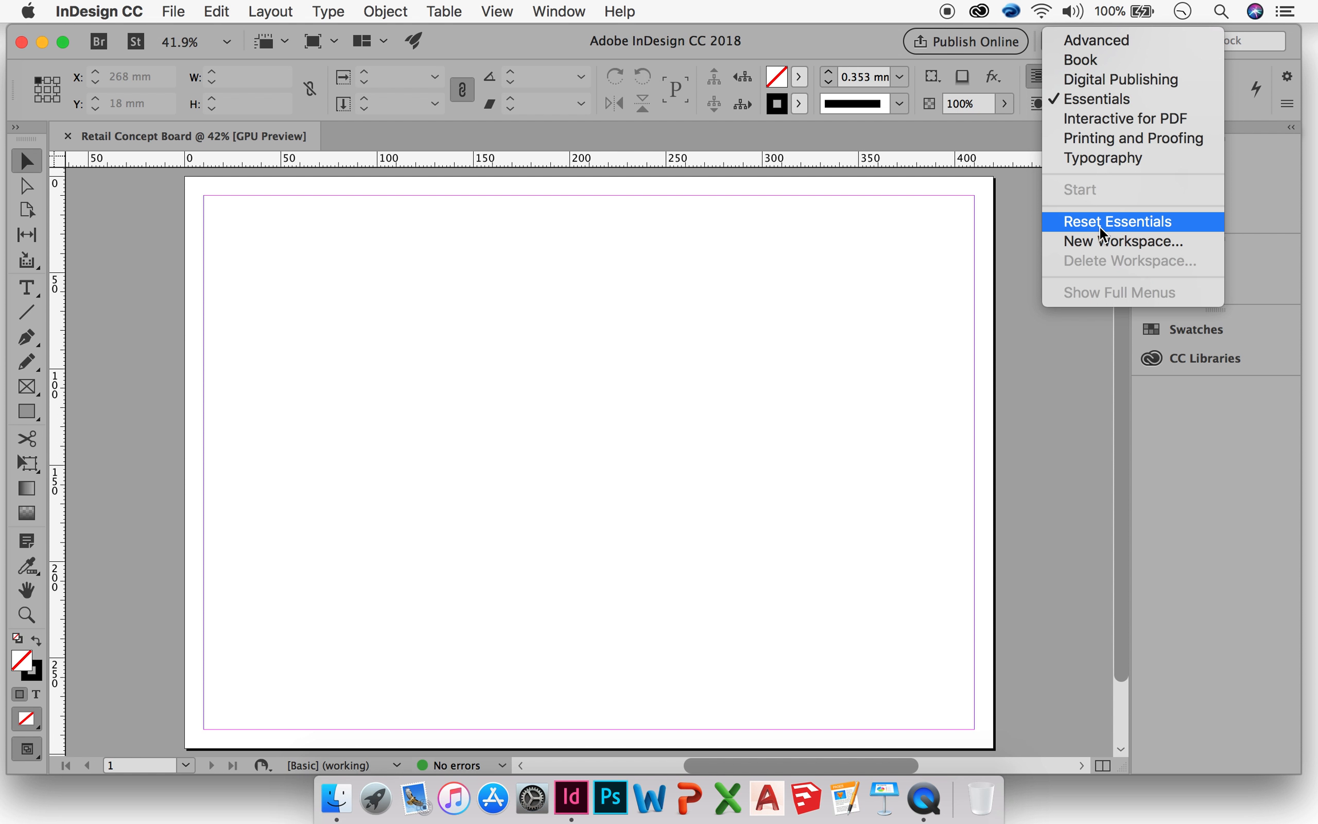
pyautogui.click(1113, 100)
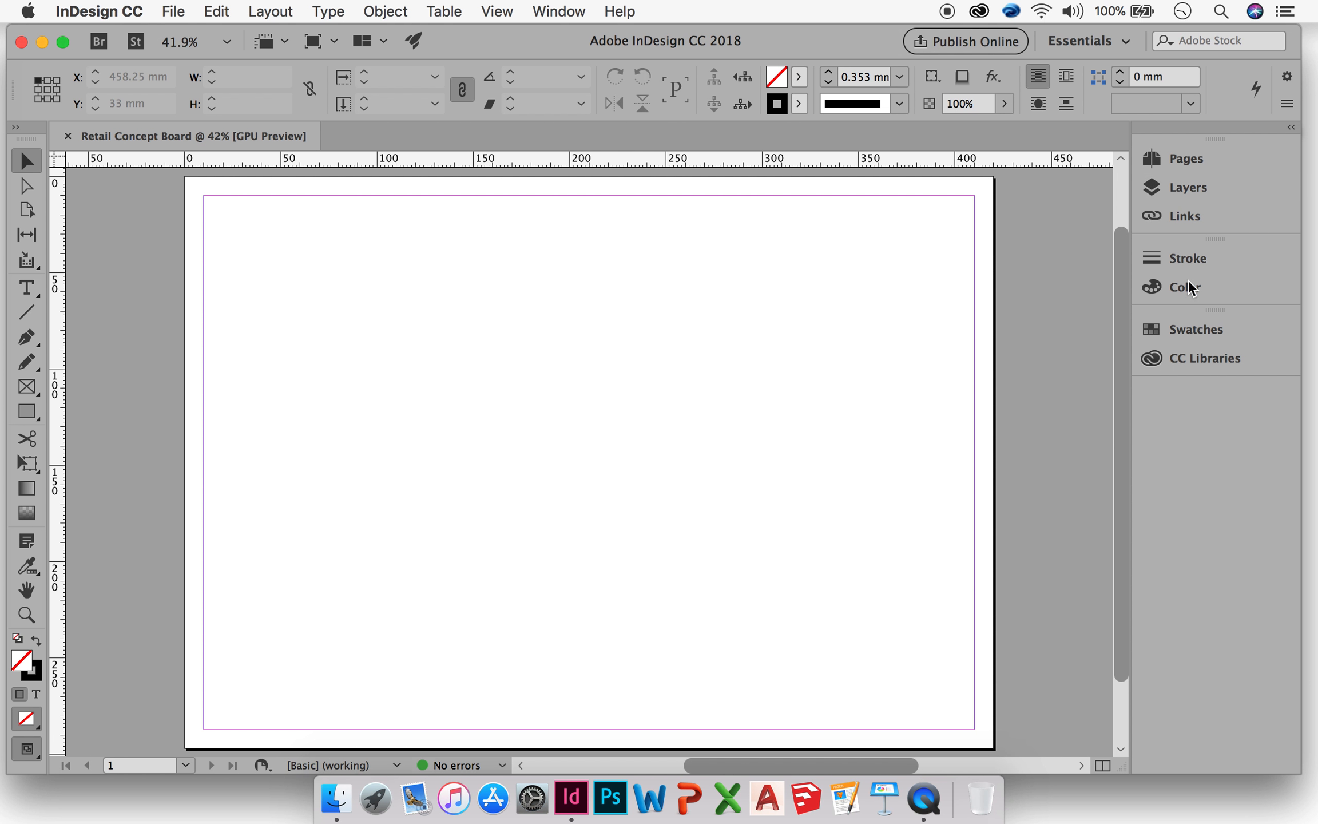
# Add a second page to the document after page 1
pyautogui.click(1189, 165)
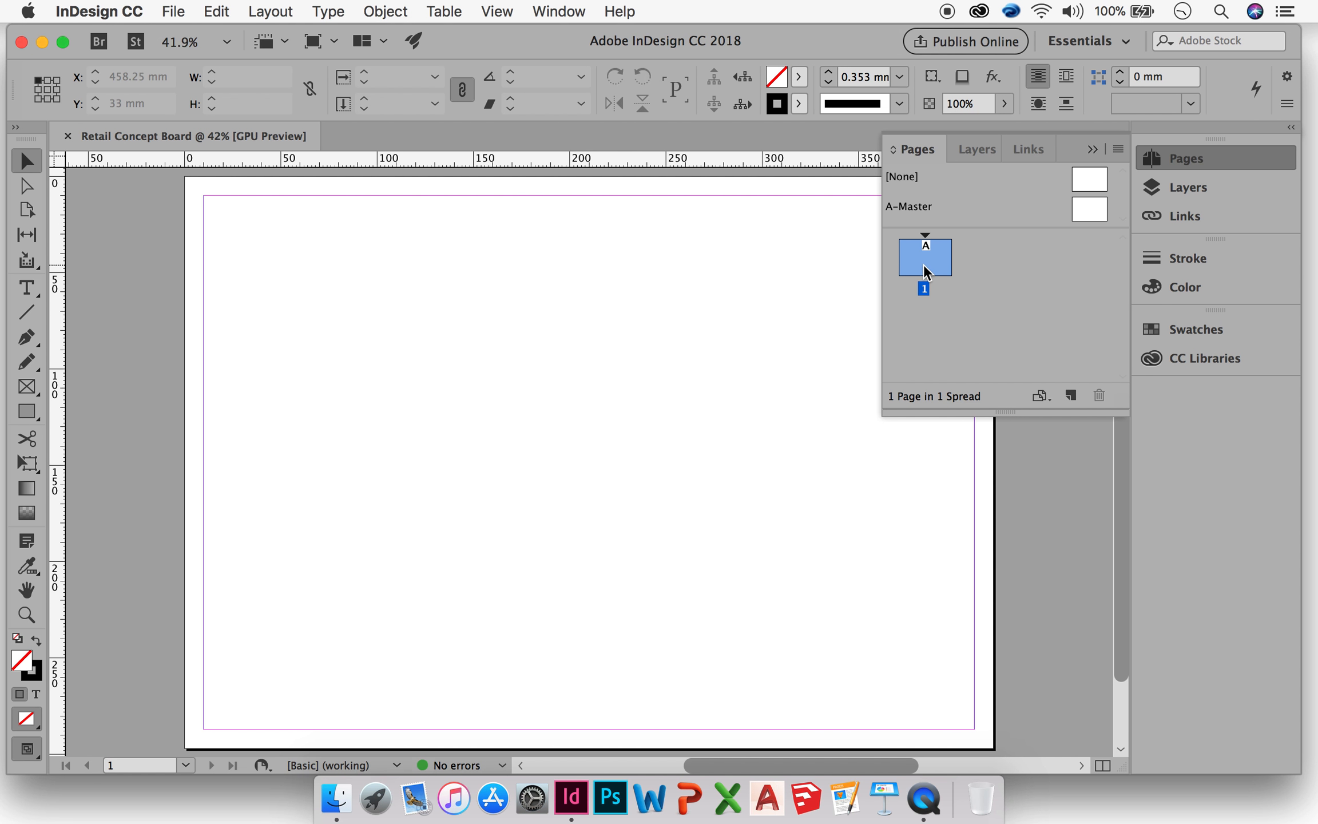
pyautogui.moveTo(933, 263); pyautogui.dragTo(1090, 385)
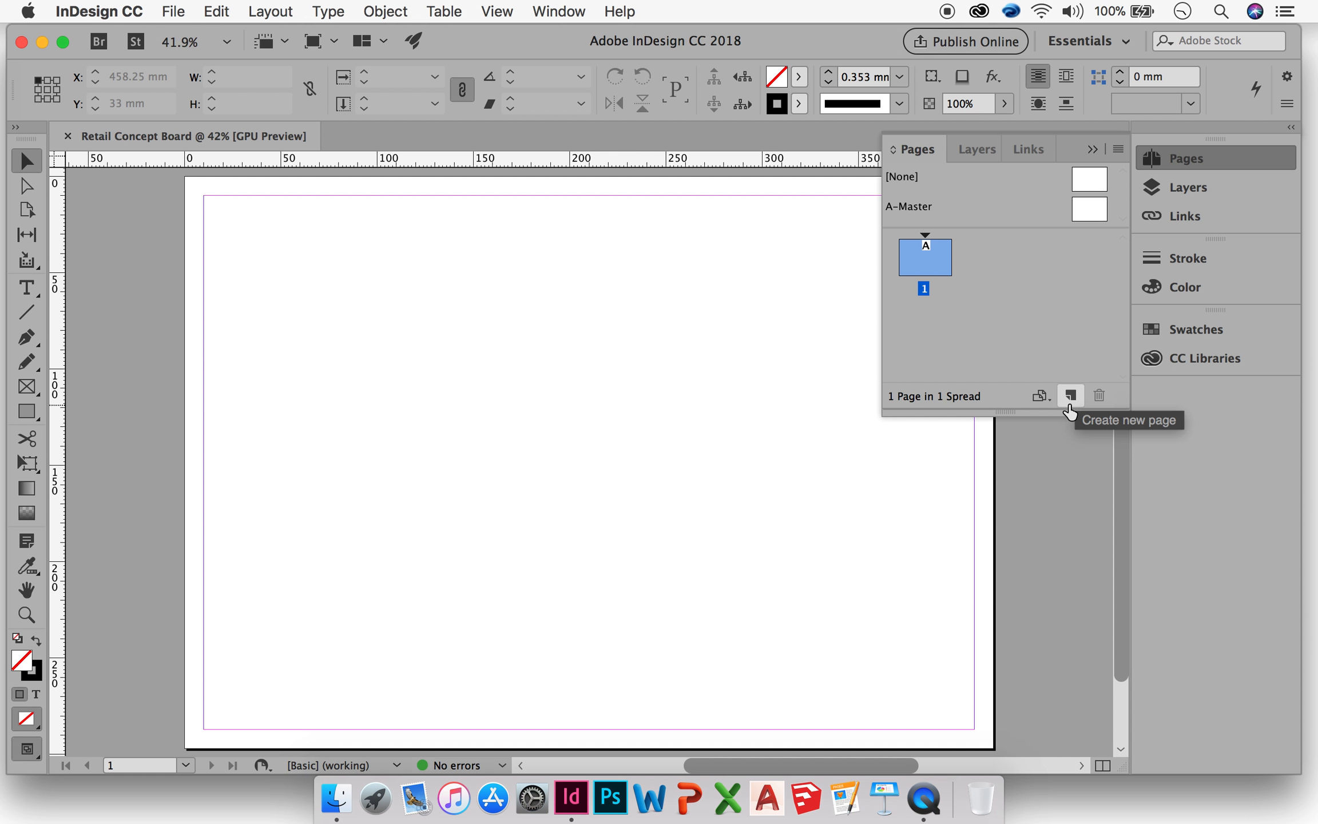
pyautogui.click(1068, 402)
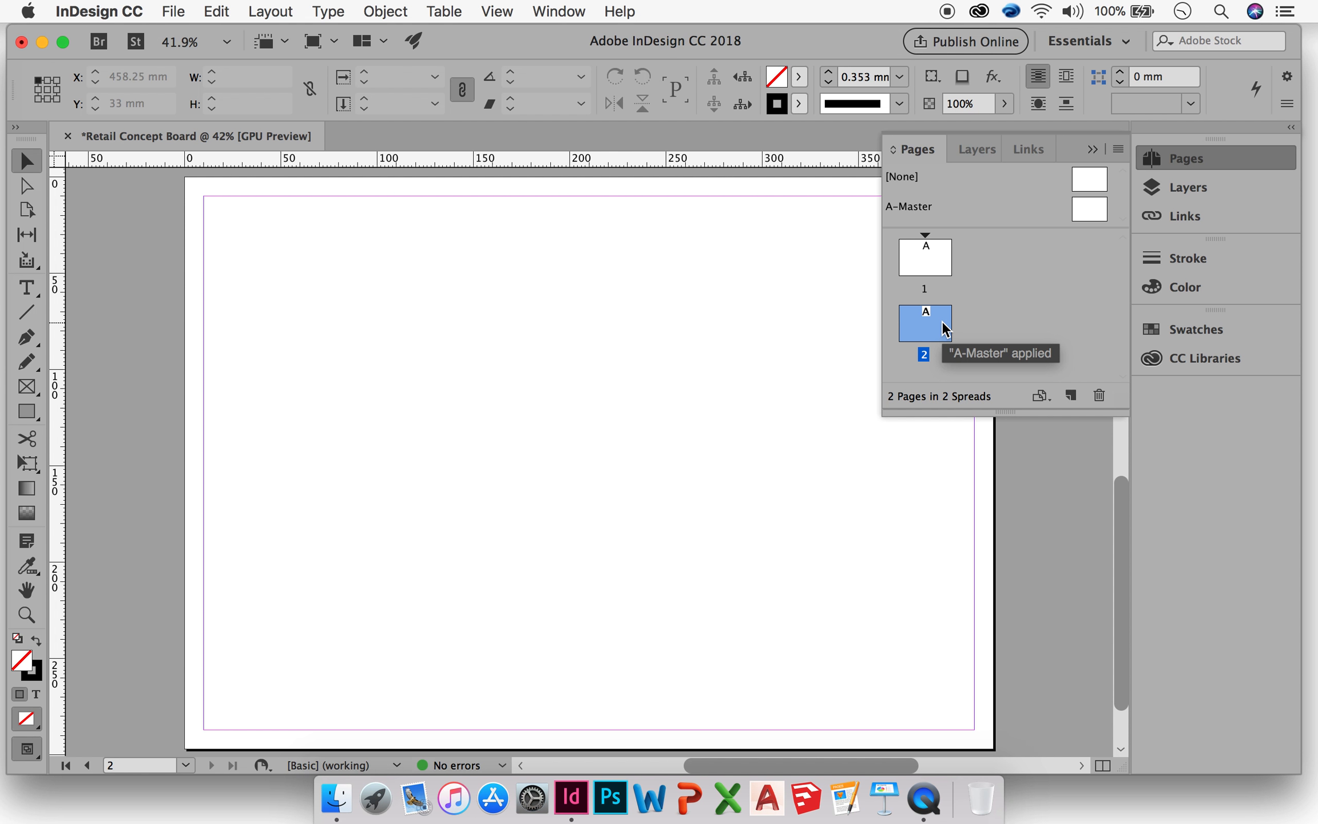
# Examine the commands for inserting, moving and deleting pages, plus page 2's attributes and page view options
pyautogui.click(291, 17)
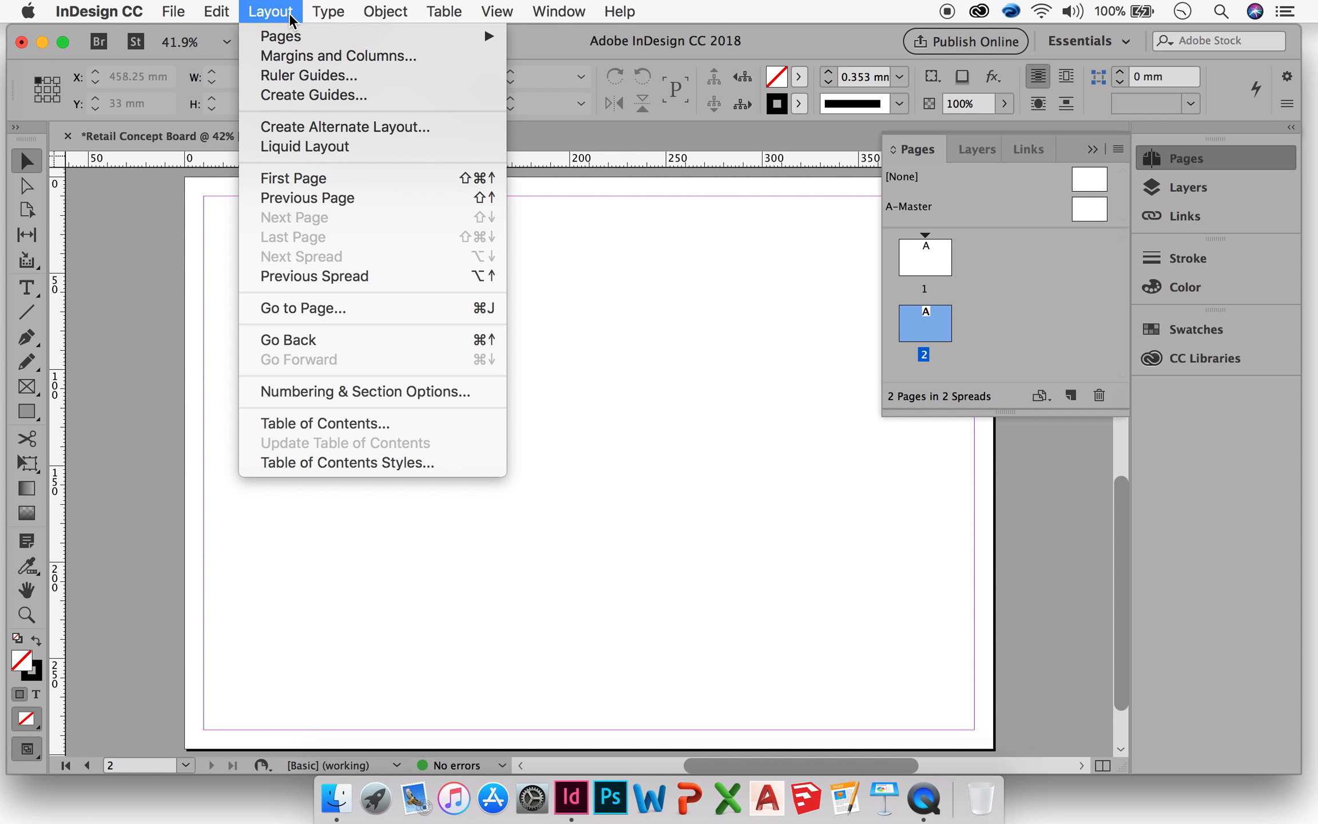
pyautogui.moveTo(292, 37)
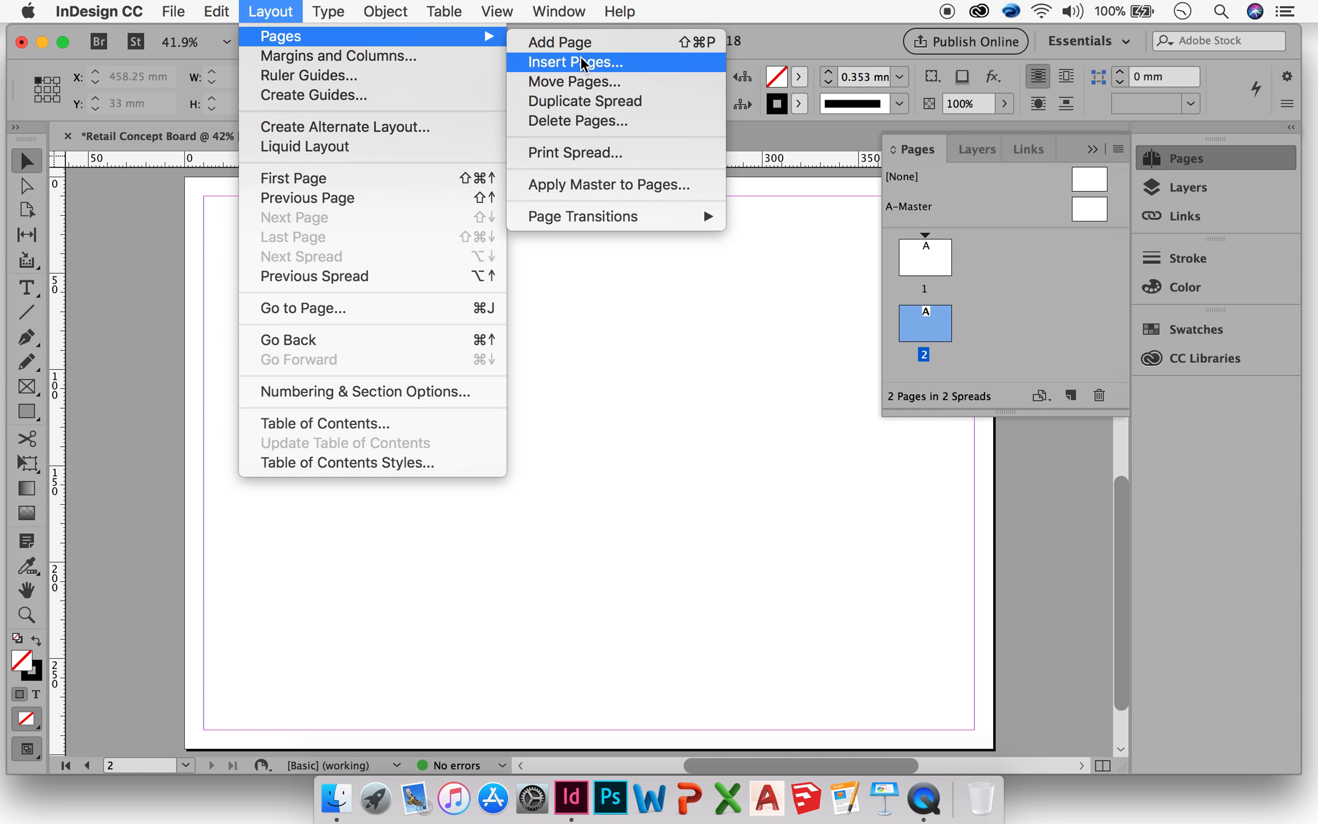
pyautogui.click(631, 356)
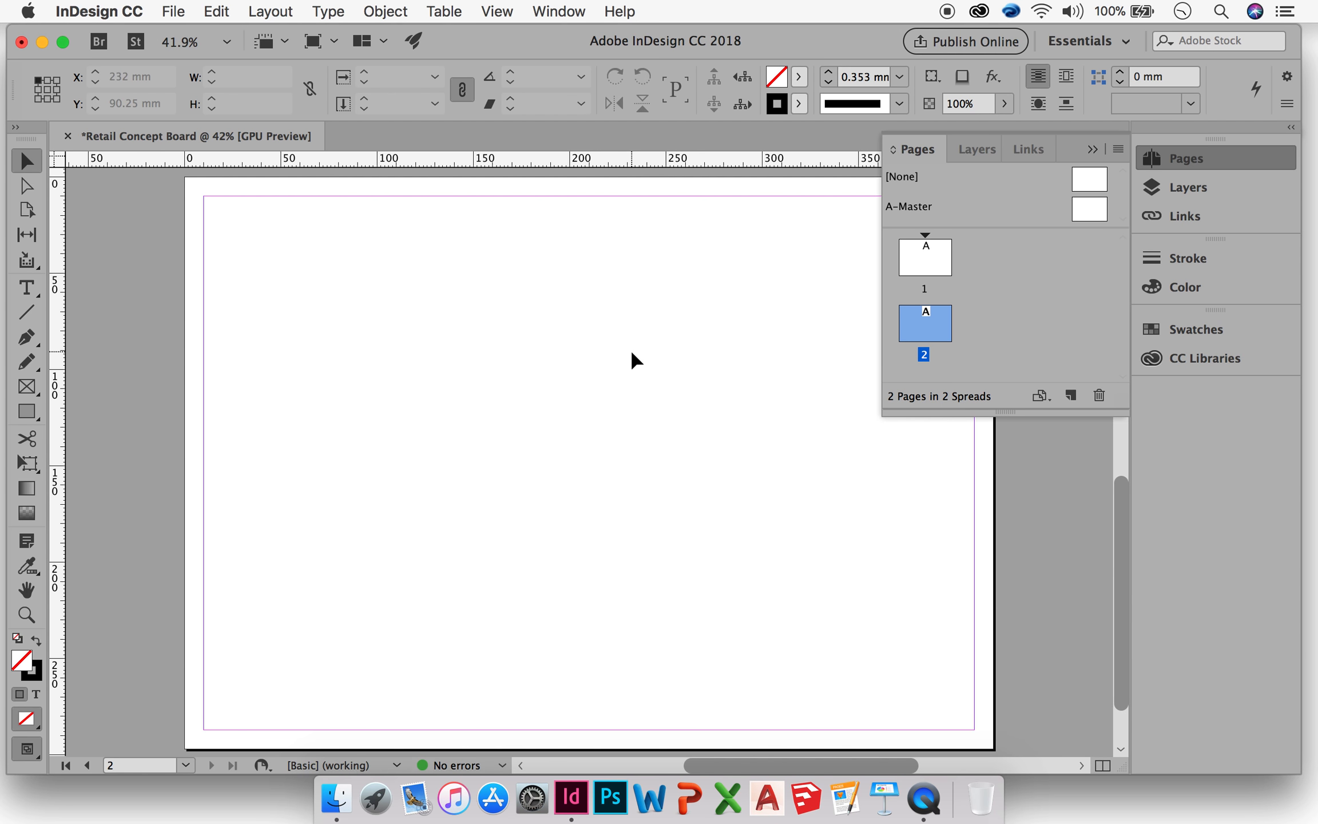
pyautogui.rightClick(923, 342)
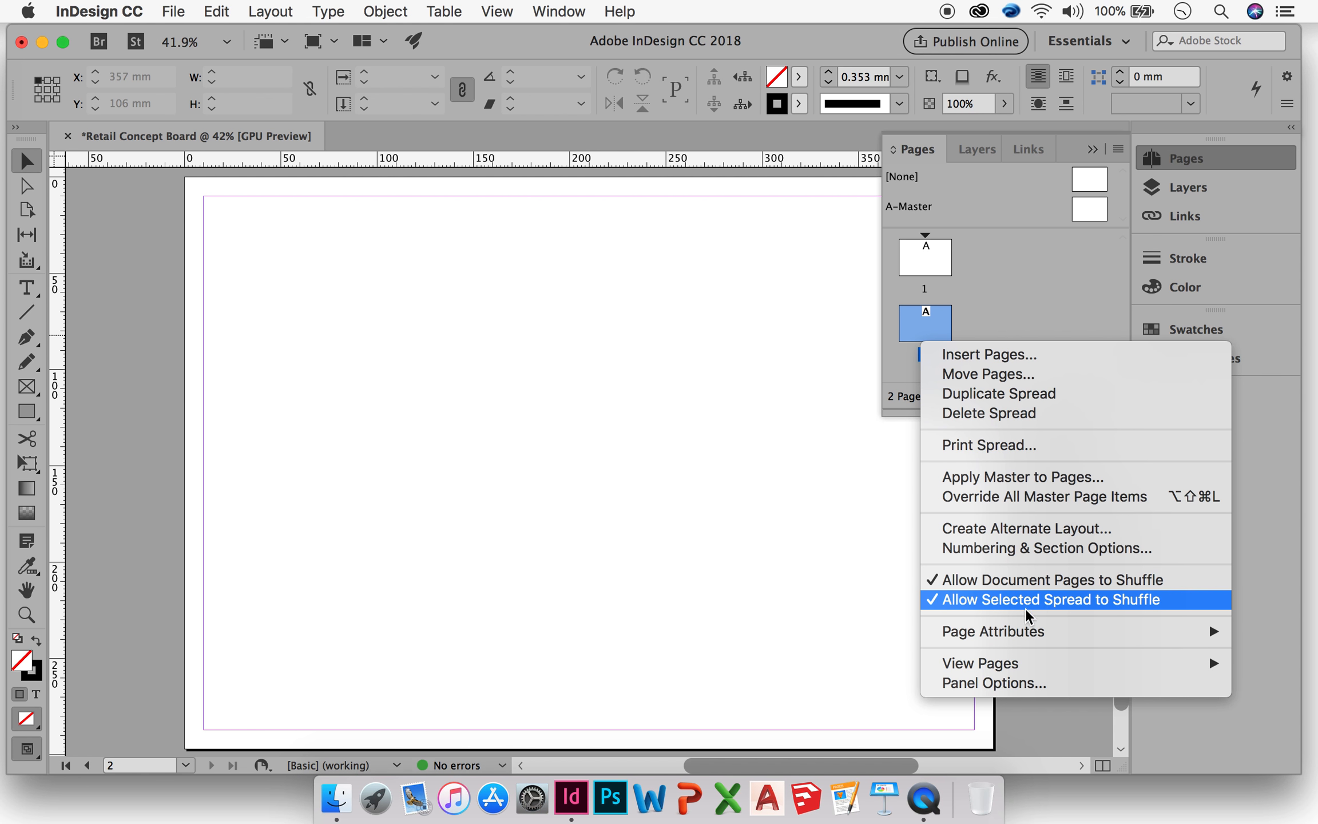
pyautogui.moveTo(1018, 631)
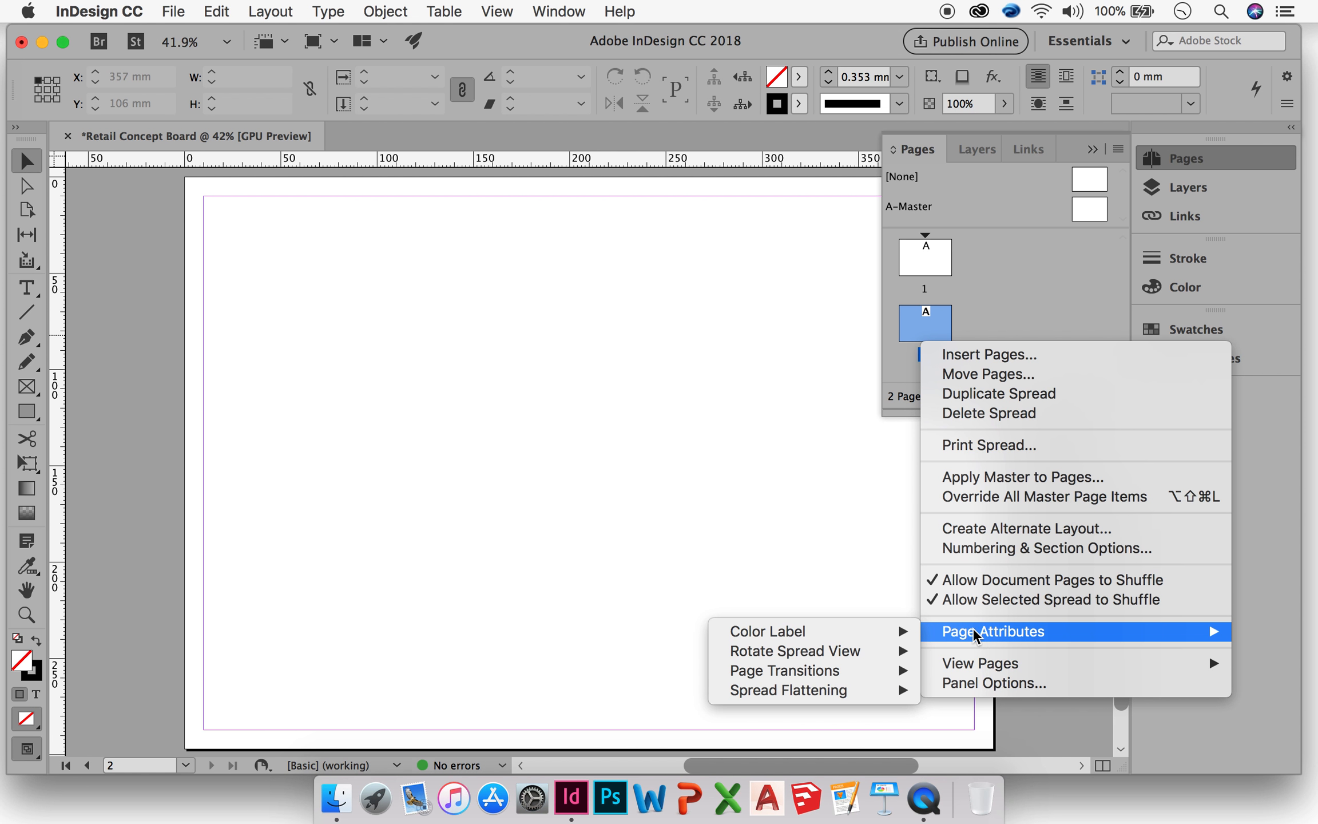
pyautogui.moveTo(880, 638)
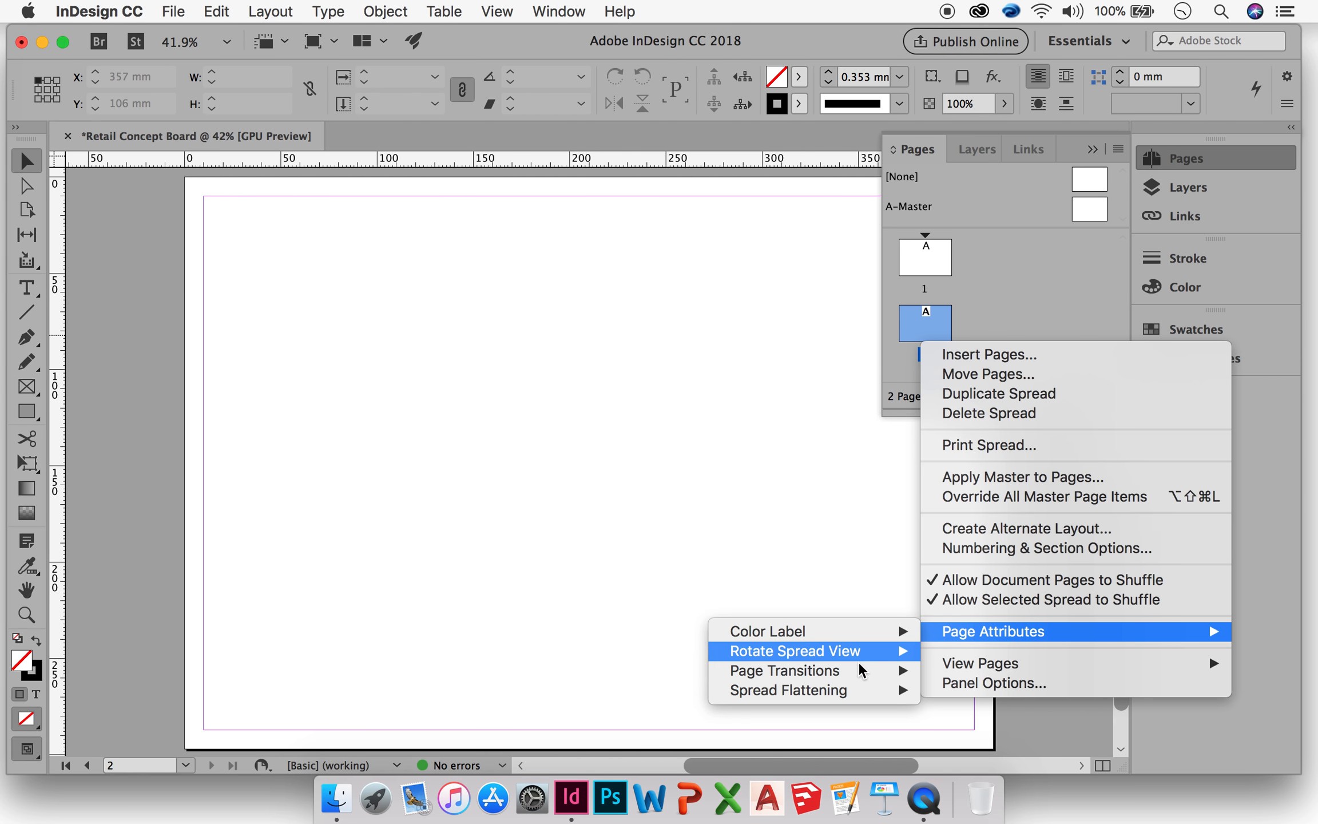
pyautogui.moveTo(850, 676)
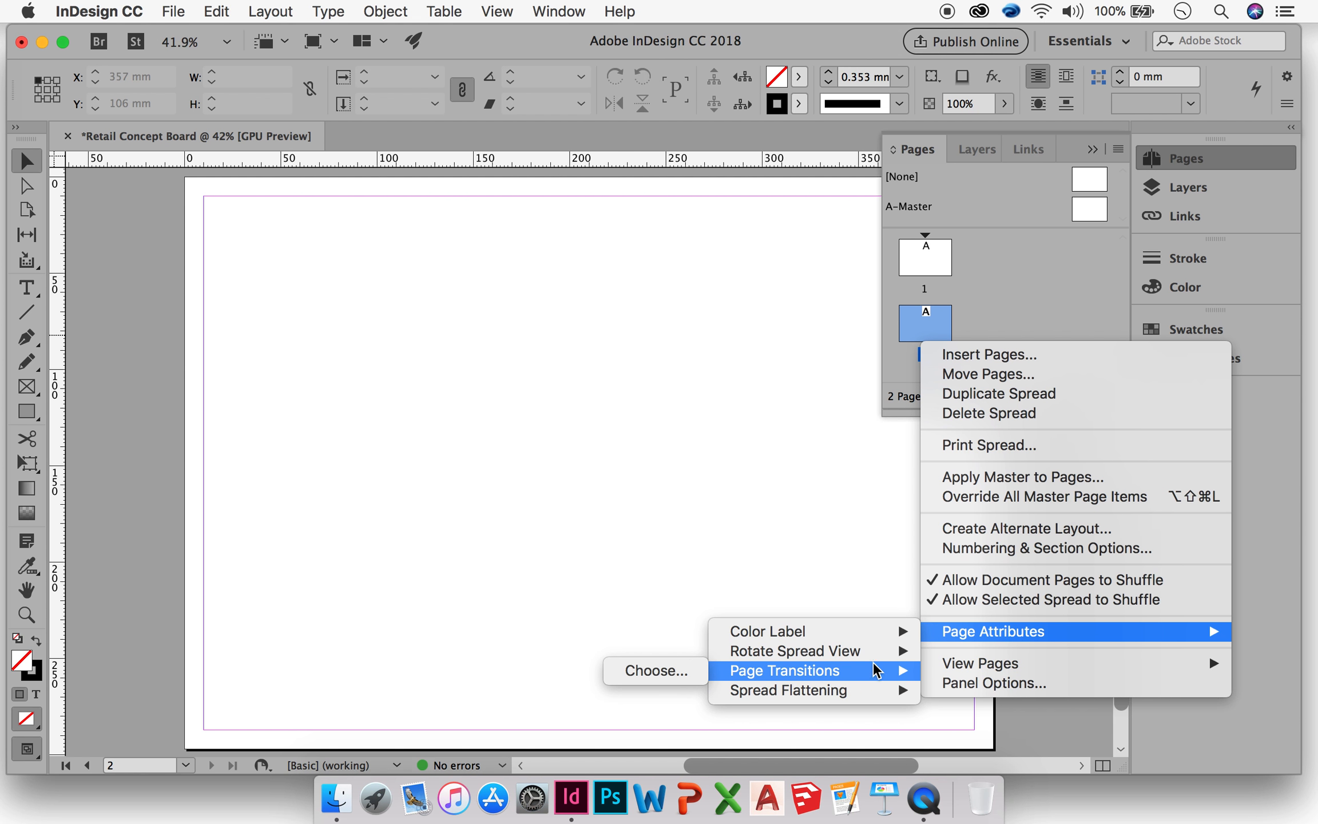
pyautogui.moveTo(961, 665)
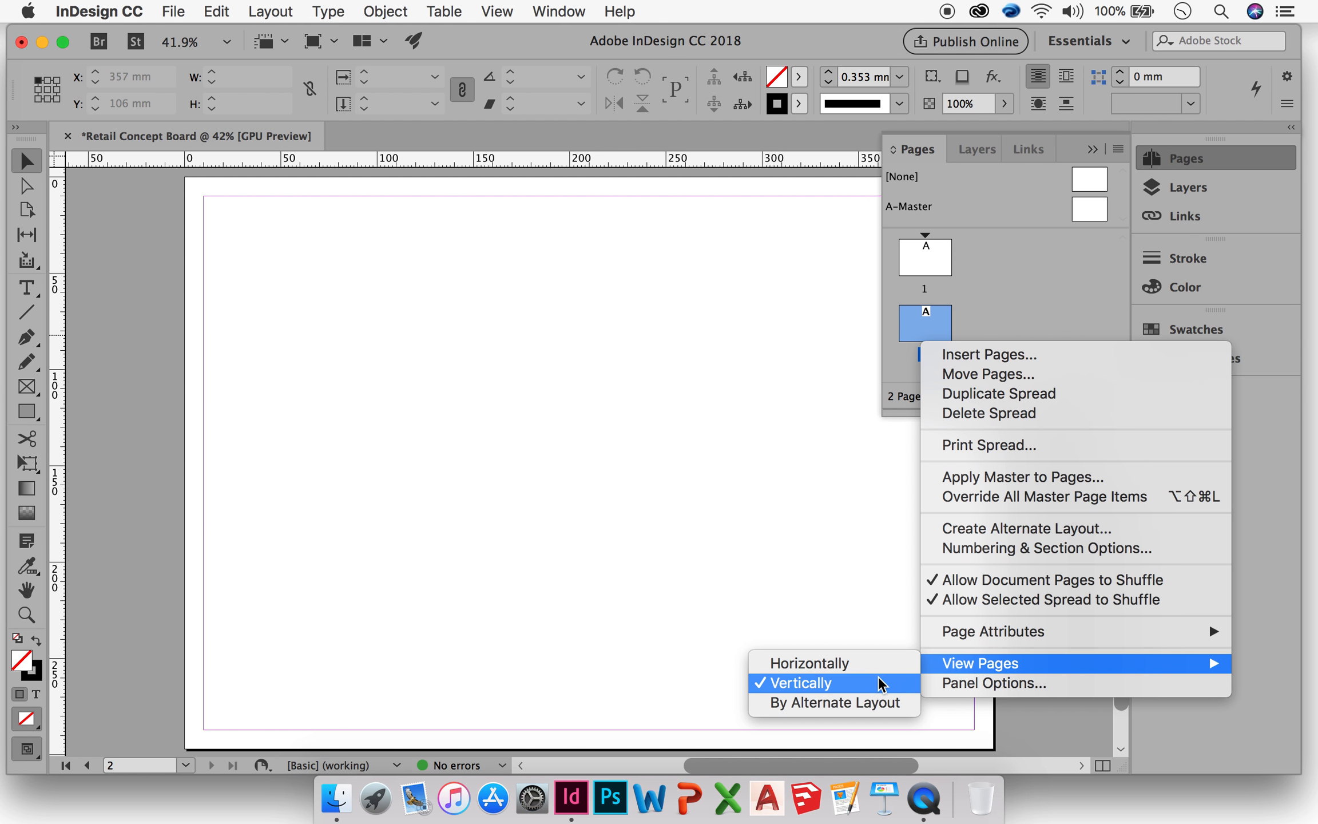
pyautogui.click(1002, 305)
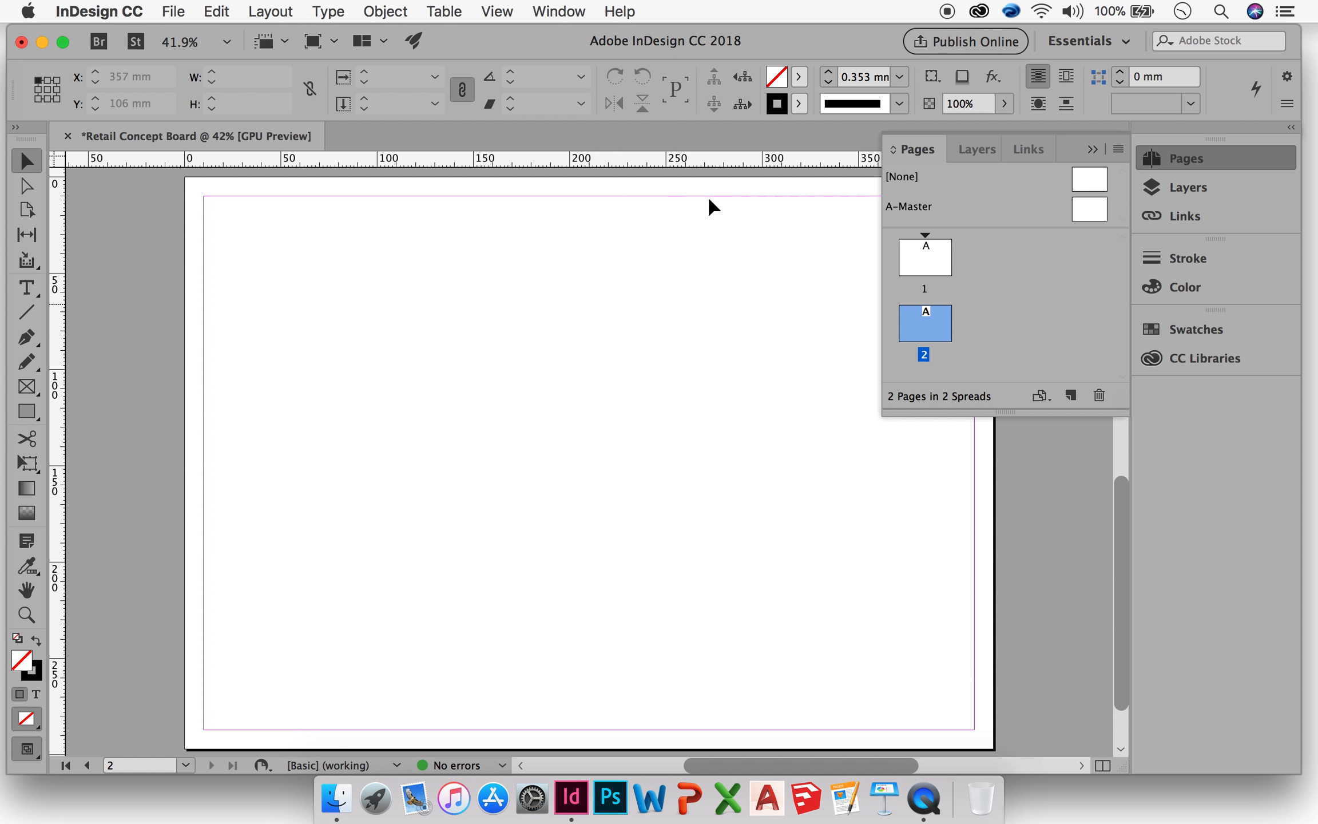
# Turn on Facing Pages in the document setup, check the page size choices and apply the setup
pyautogui.click(175, 11)
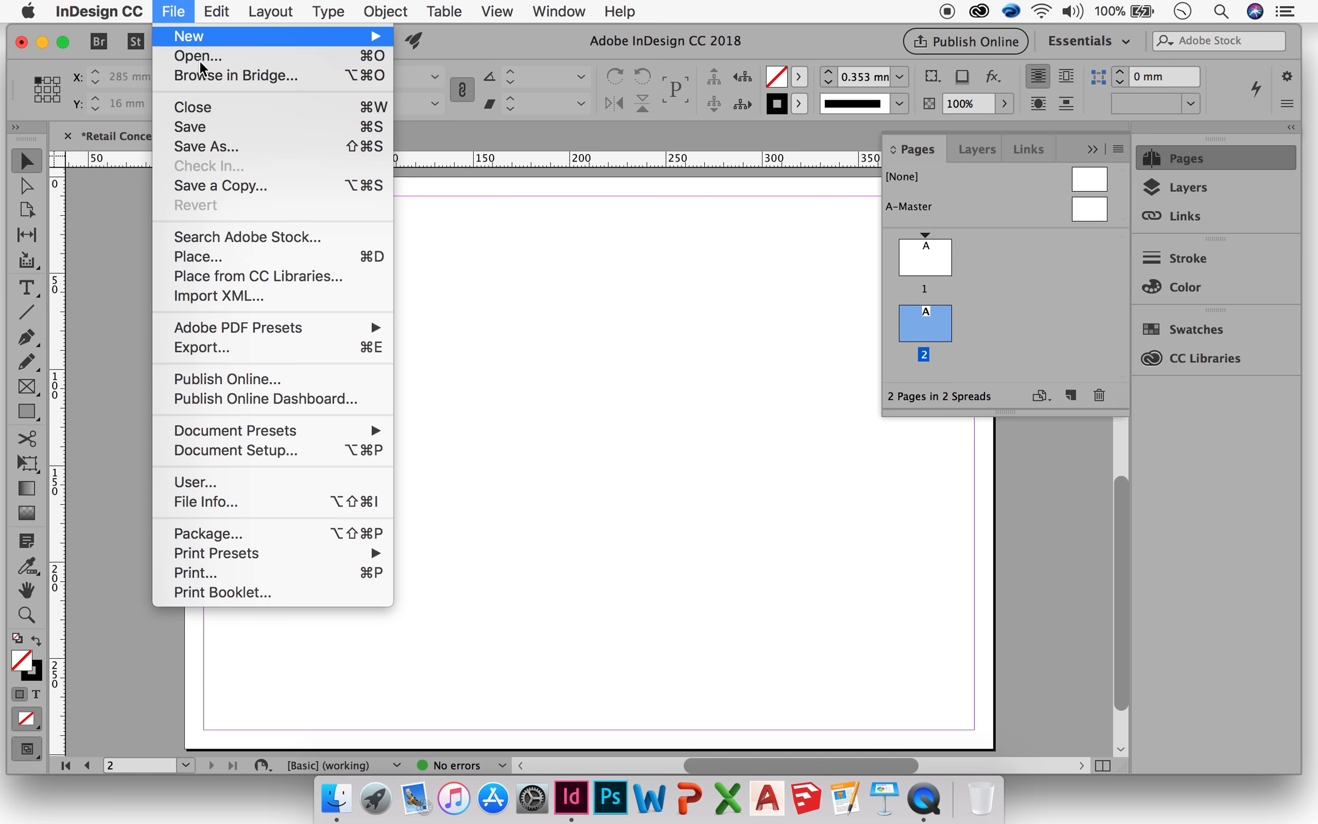
pyautogui.click(250, 452)
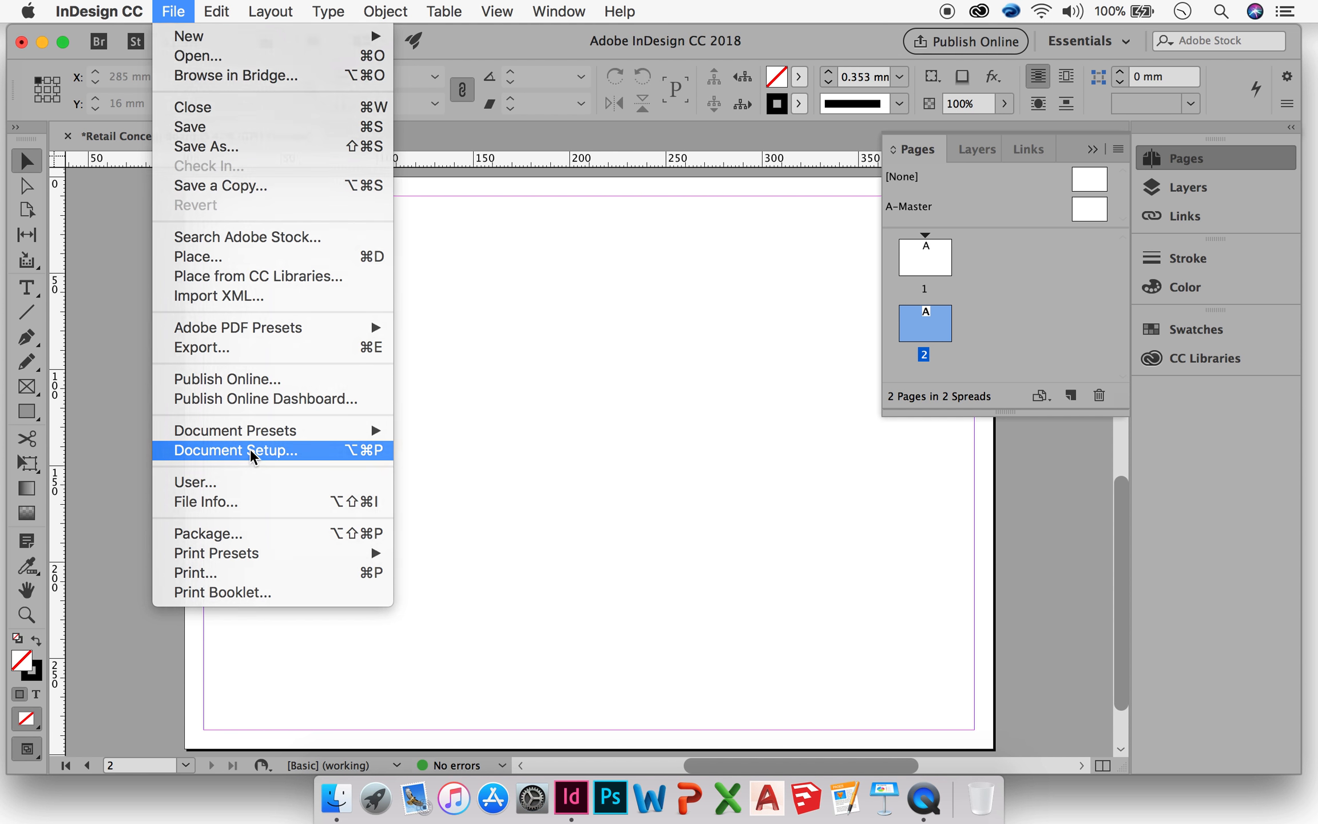
pyautogui.click(698, 331)
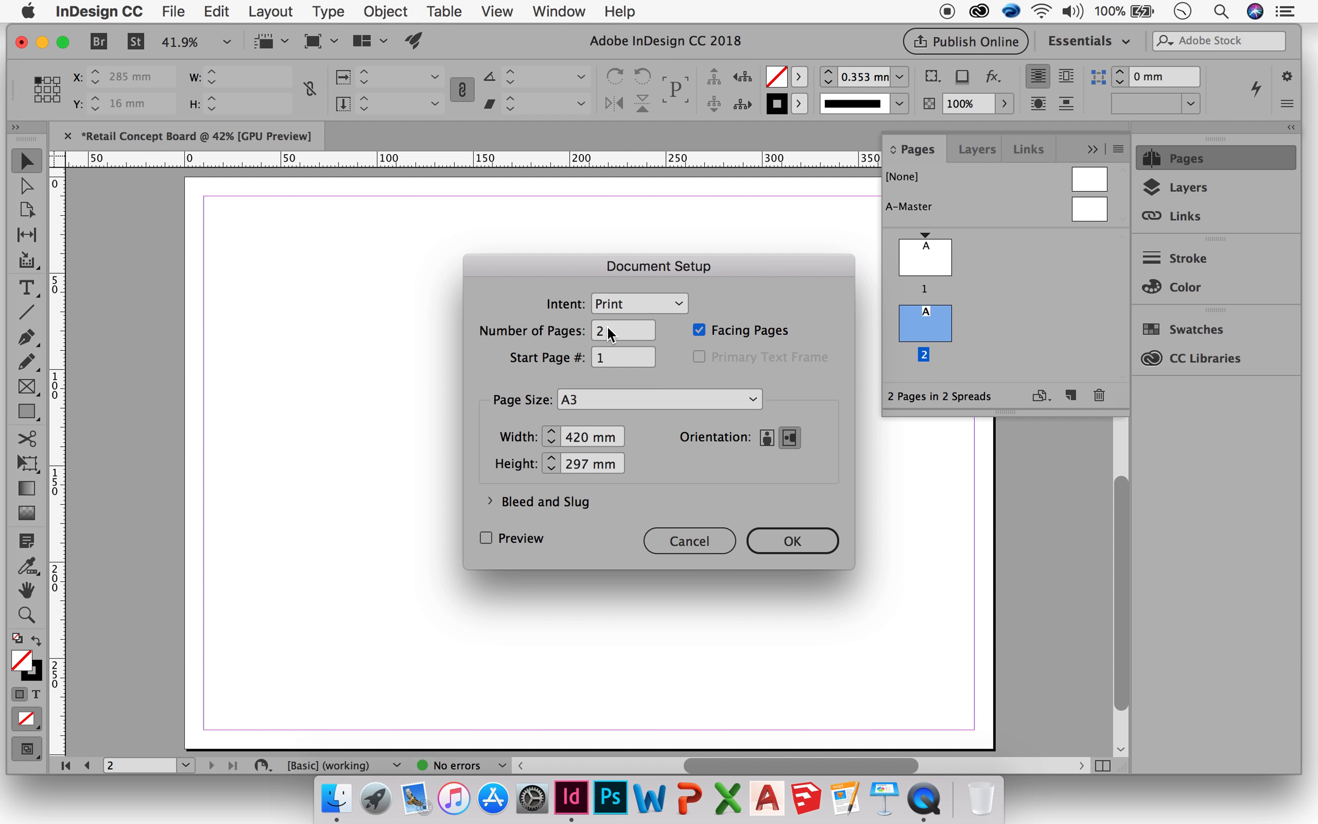
pyautogui.click(606, 410)
pyautogui.click(600, 397)
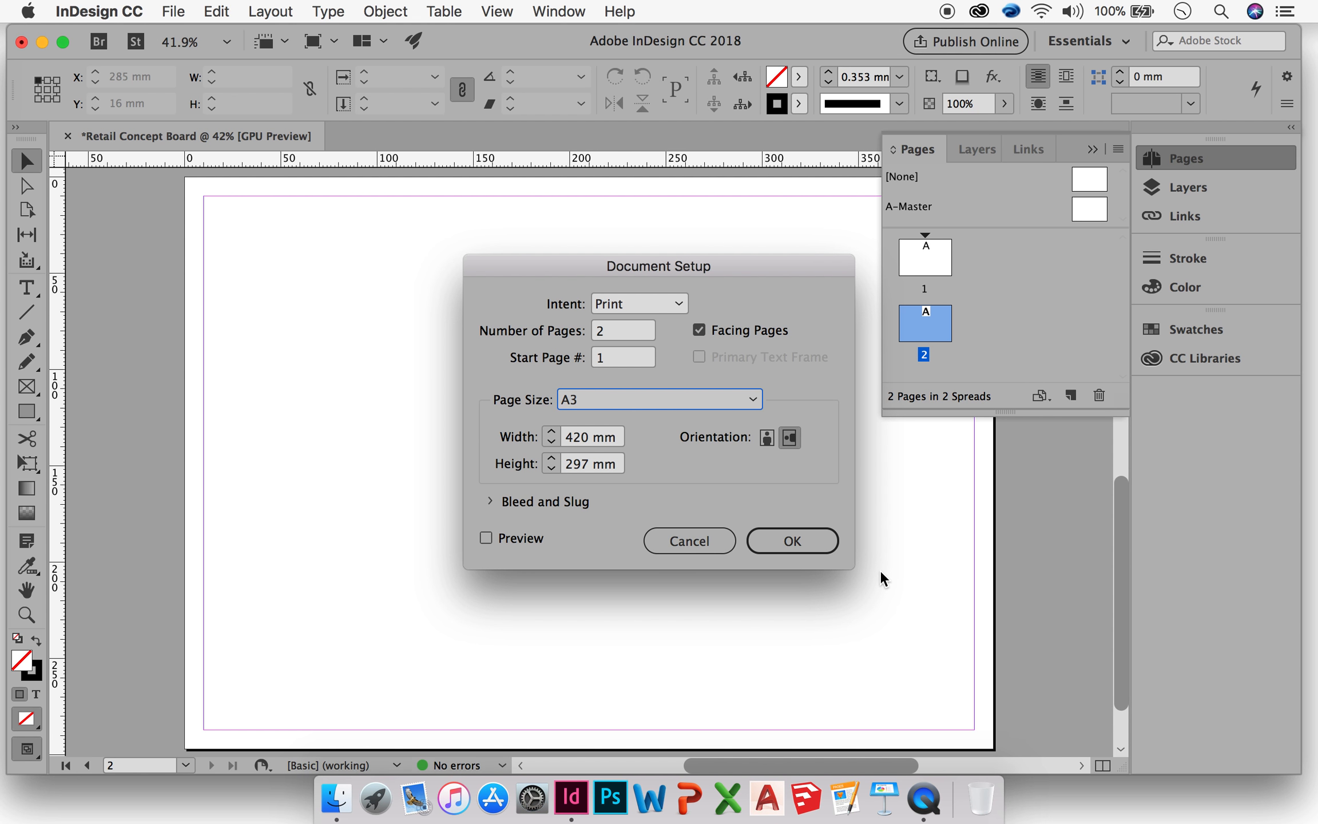
pyautogui.click(775, 542)
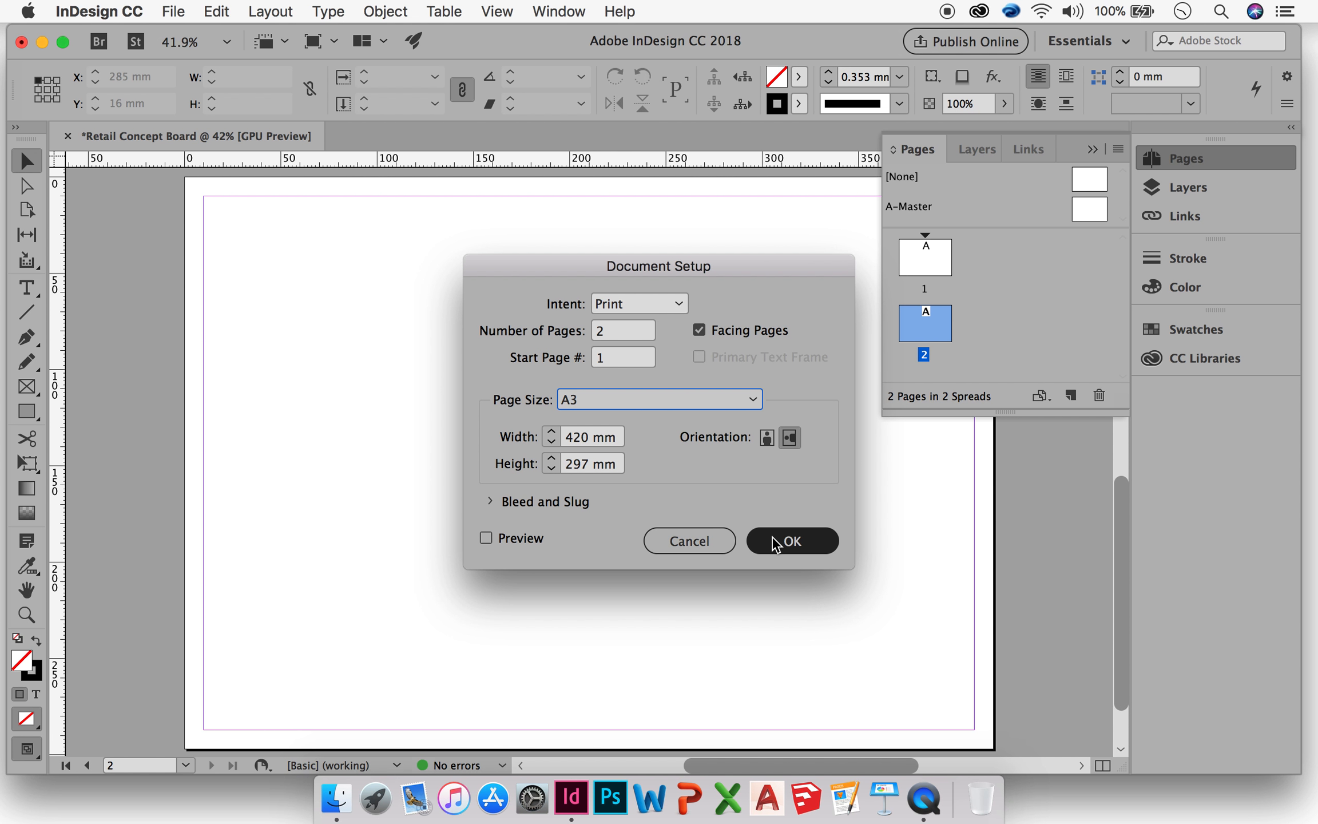
pyautogui.click(775, 542)
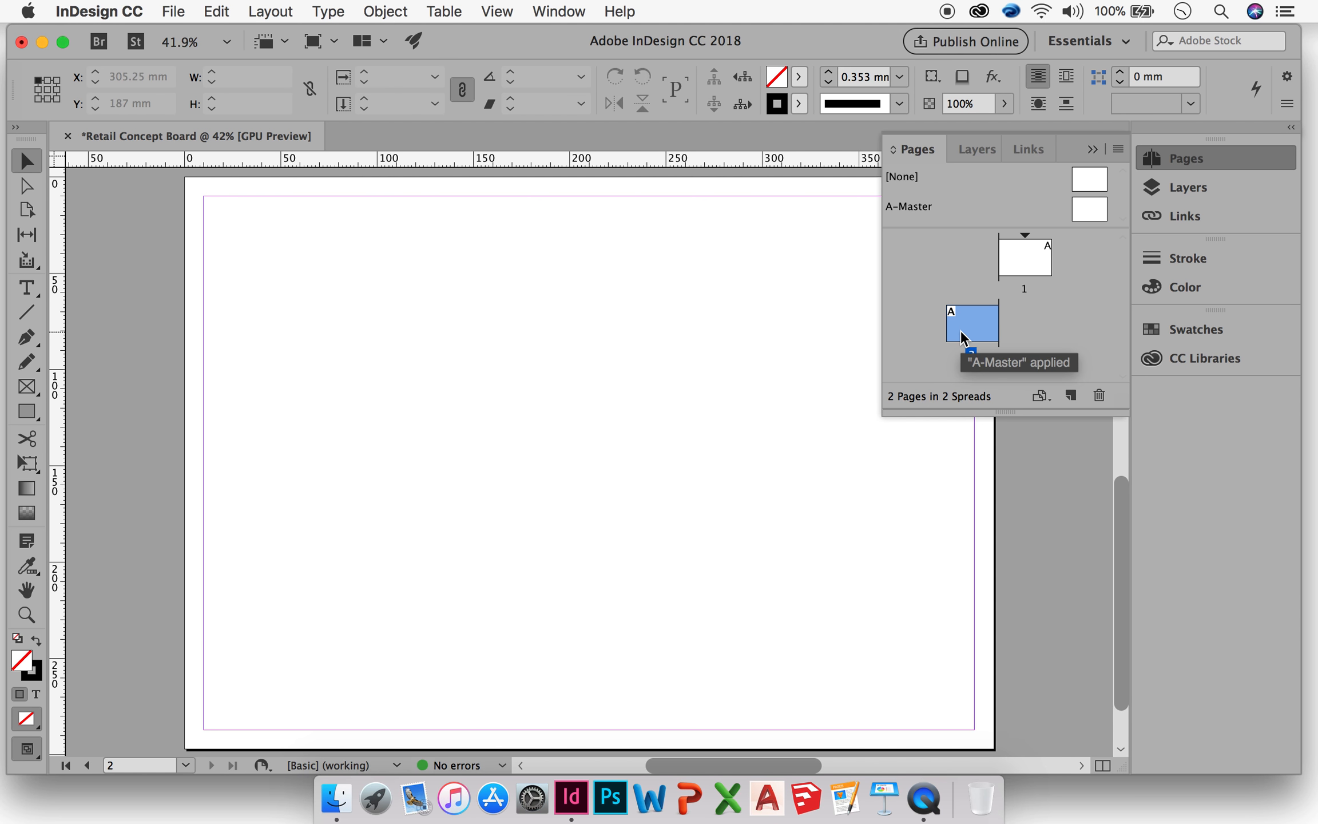
# Turn off Facing Pages in the document setup and collapse the page overview to clear the workspace
pyautogui.click(178, 12)
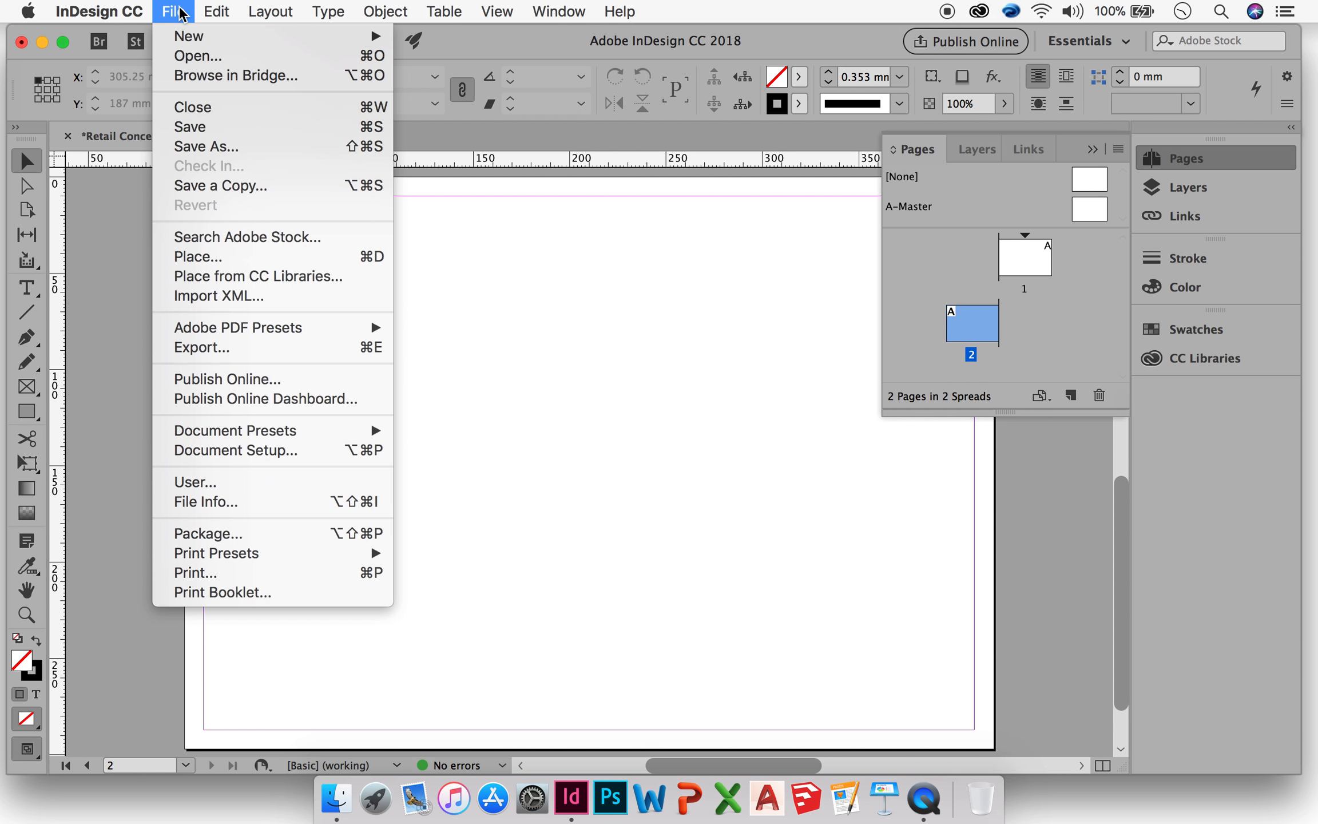
pyautogui.click(266, 450)
pyautogui.click(699, 330)
pyautogui.click(783, 542)
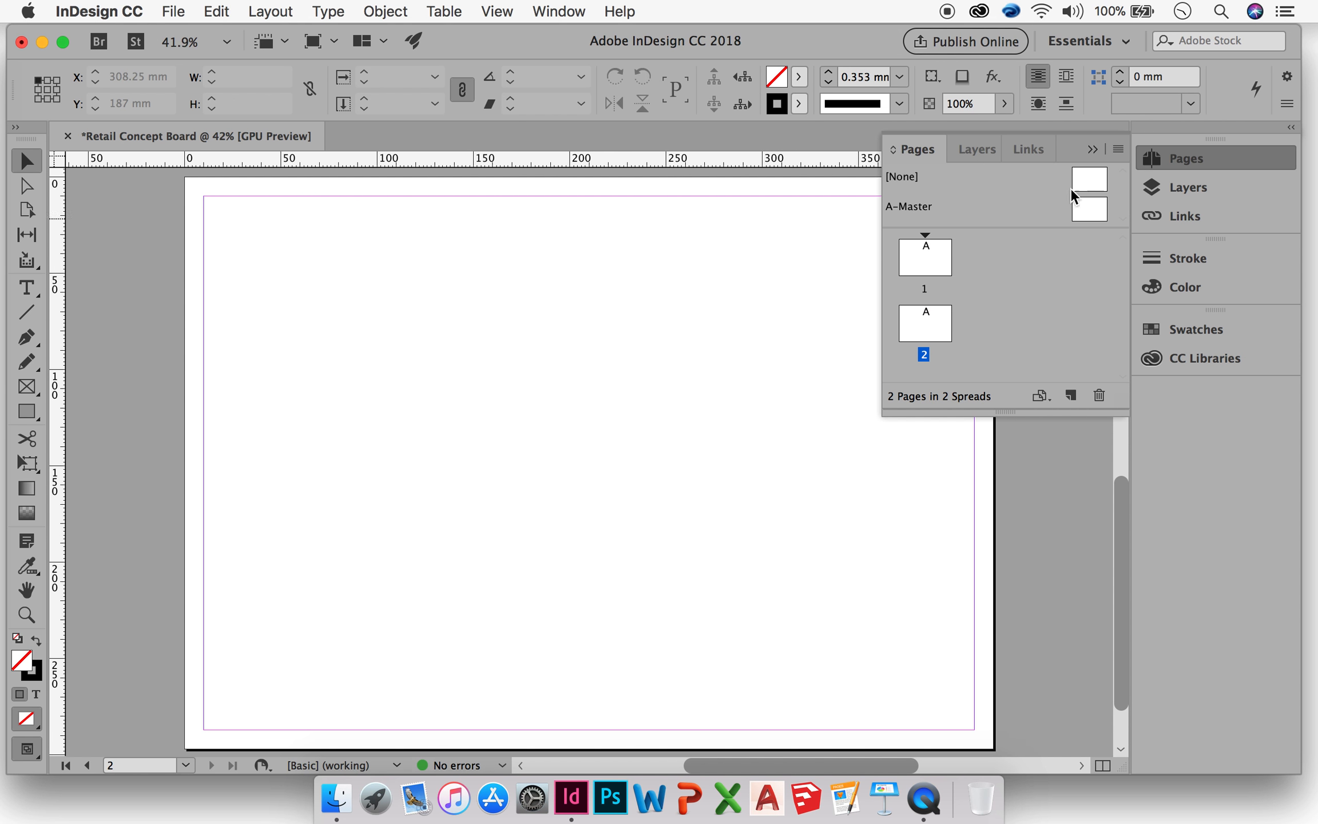
pyautogui.click(1093, 150)
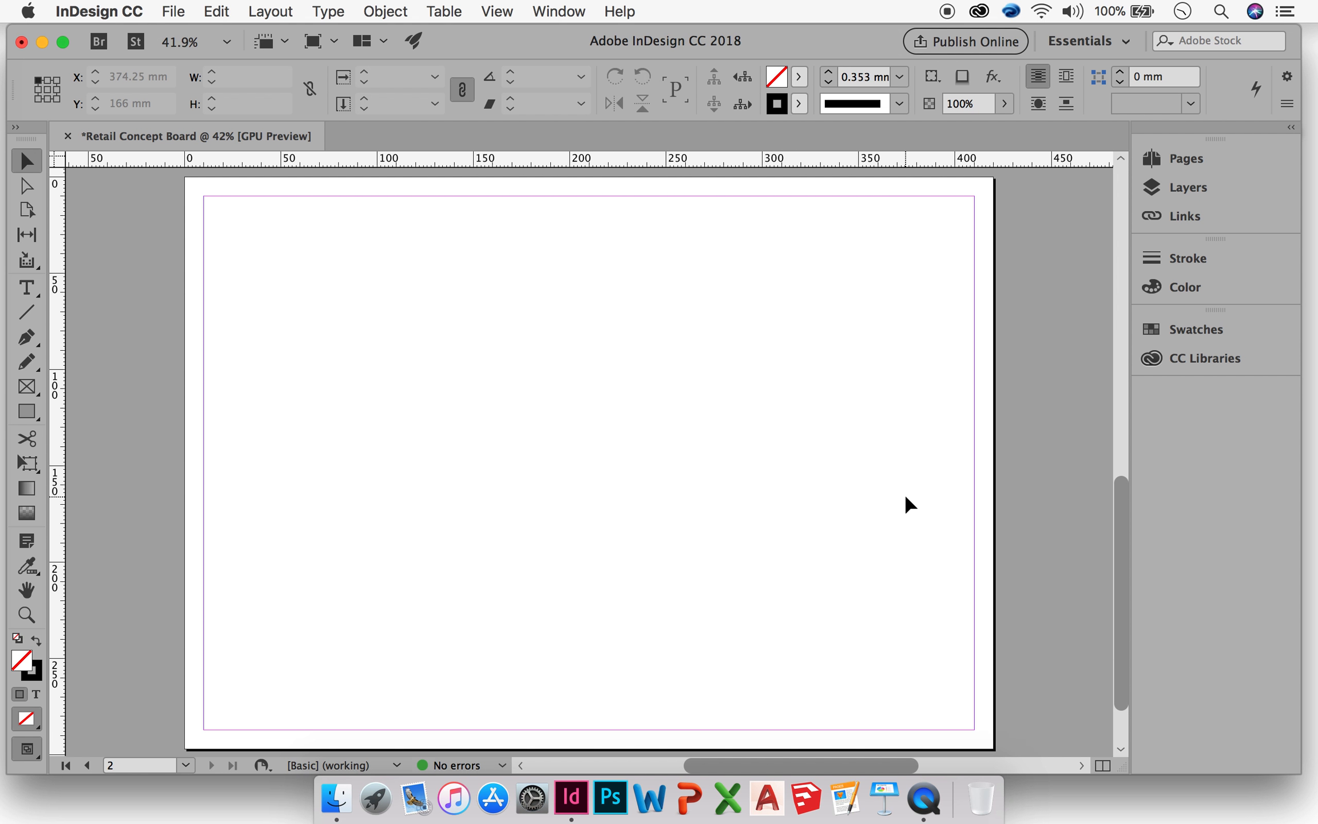